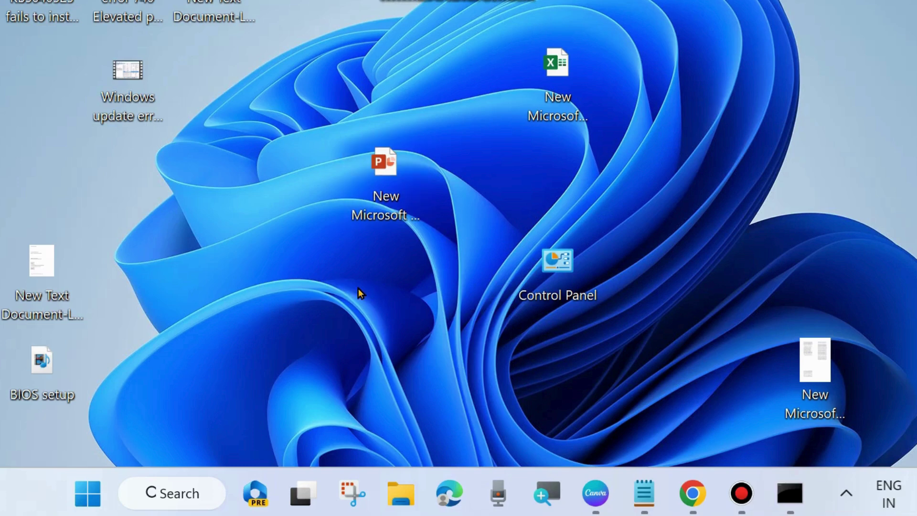
- Open the Win+X quick-link menu by right-clicking the Start button
right_click(88, 495)
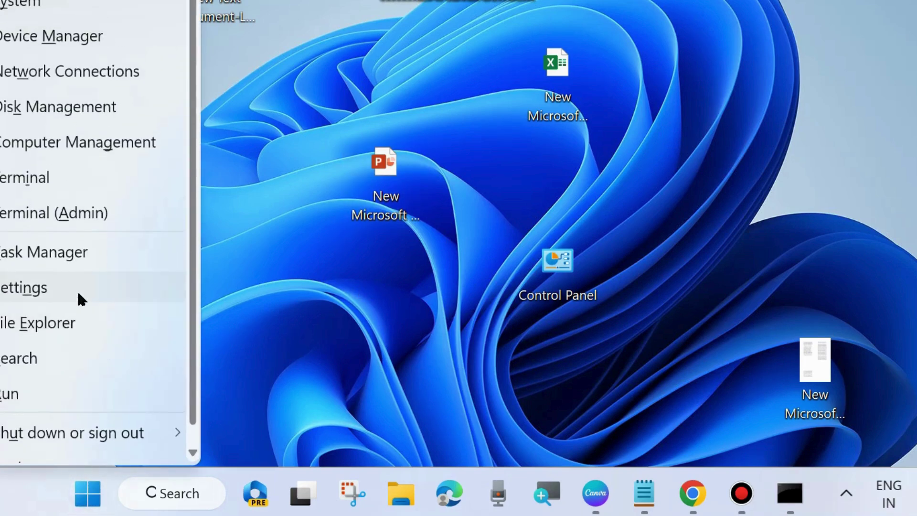
- Open Settings and go to System > Troubleshoot
click(38, 292)
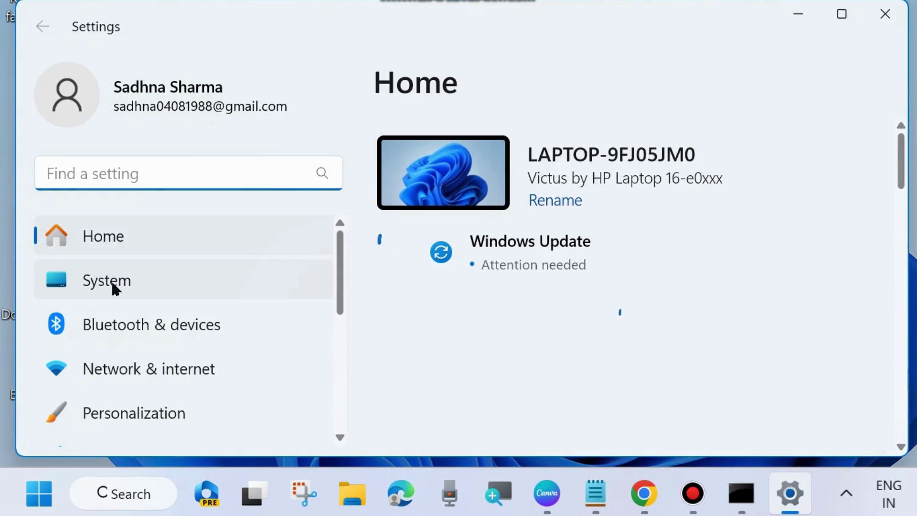
click(114, 283)
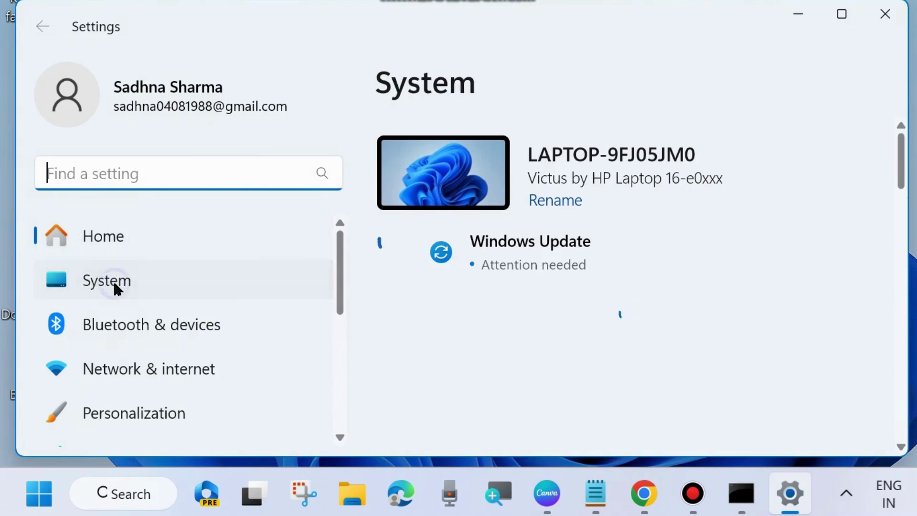
scroll(606, 321, down, 5)
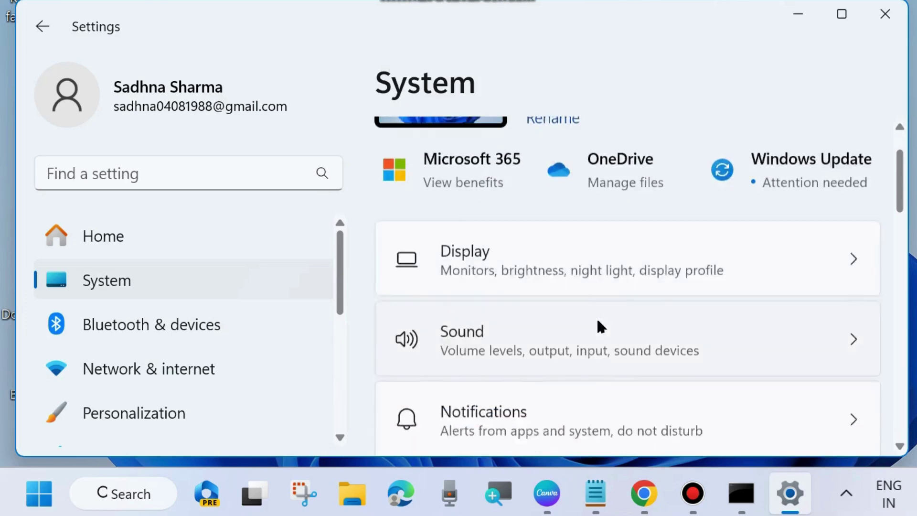
scroll(568, 313, down, 8)
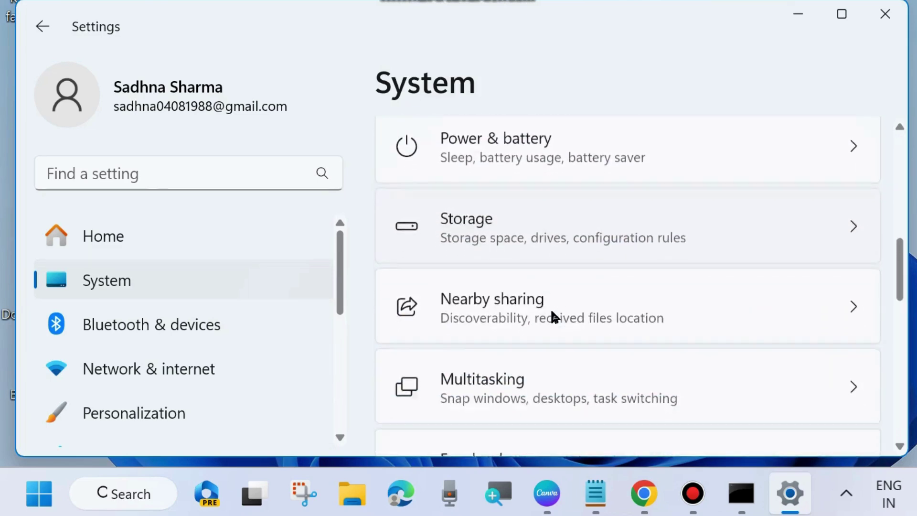
scroll(551, 313, down, 3)
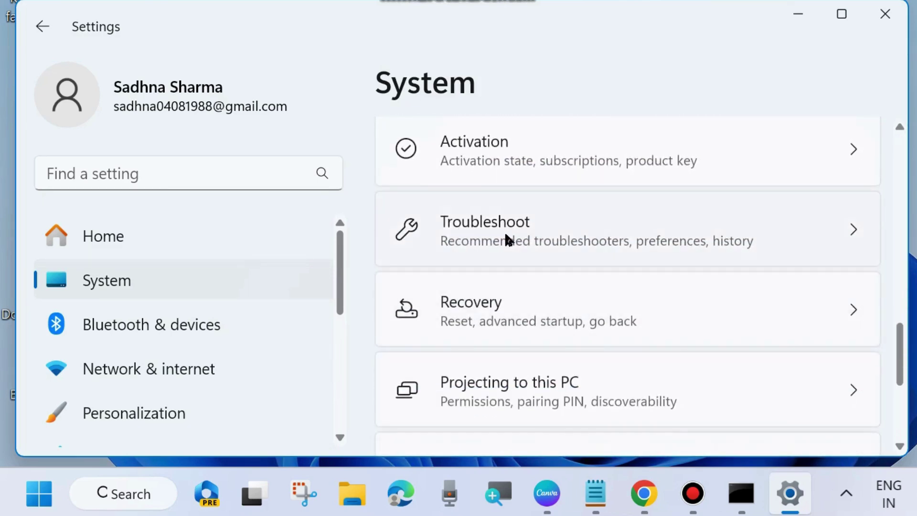
click(546, 237)
- Run the Windows Update troubleshooter from the Other troubleshooters list
scroll(580, 308, down, 1)
scroll(580, 309, down, 2)
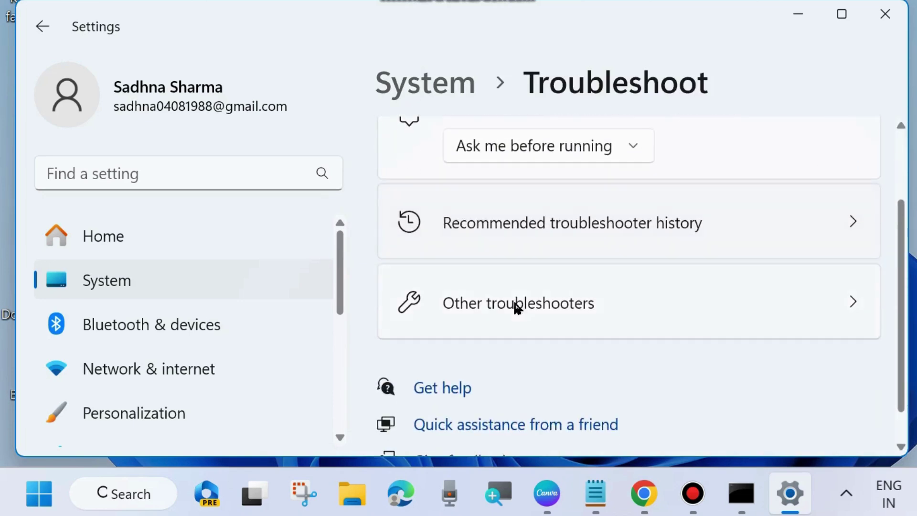
click(551, 303)
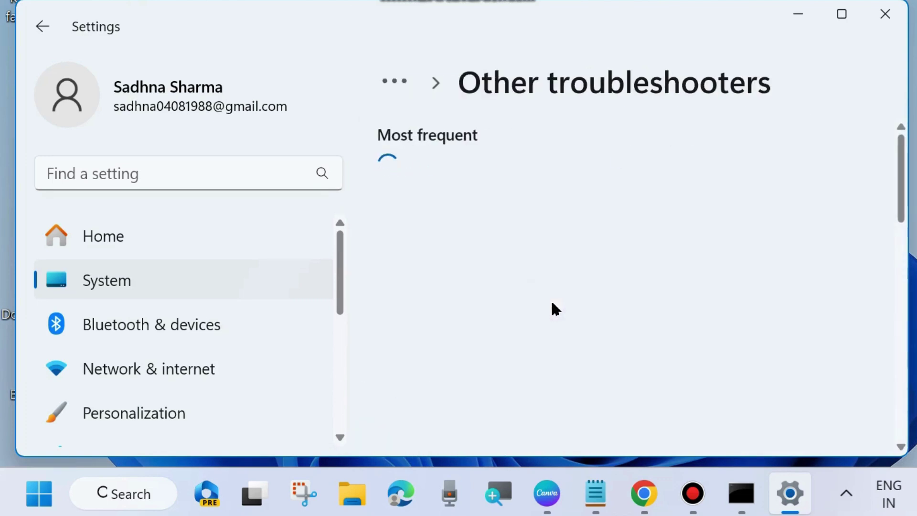
scroll(568, 271, down, 4)
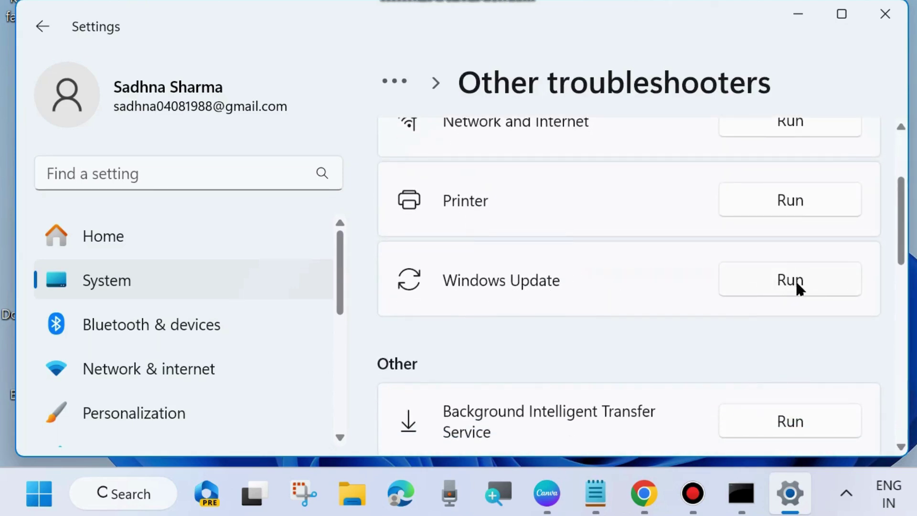
click(790, 281)
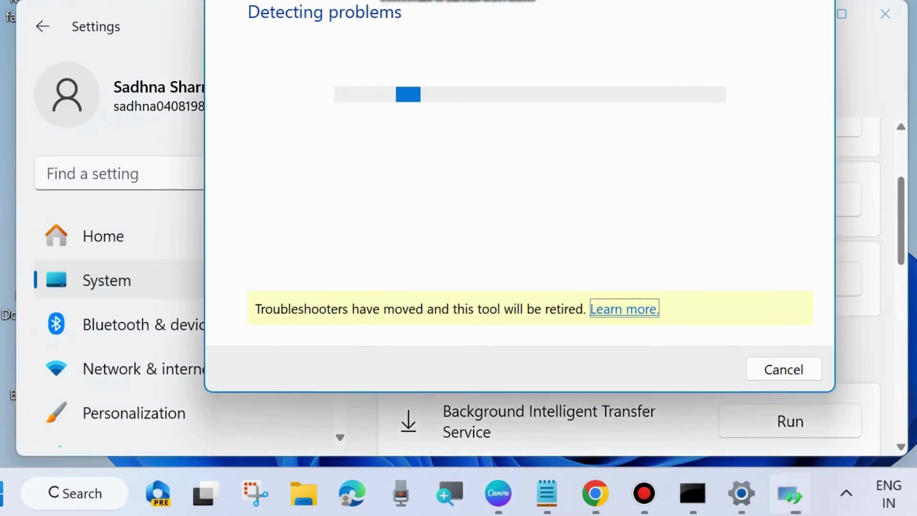
- Let the Windows Update troubleshooter detect problems, then close it and the Settings window
drag(578, 18, 563, 33)
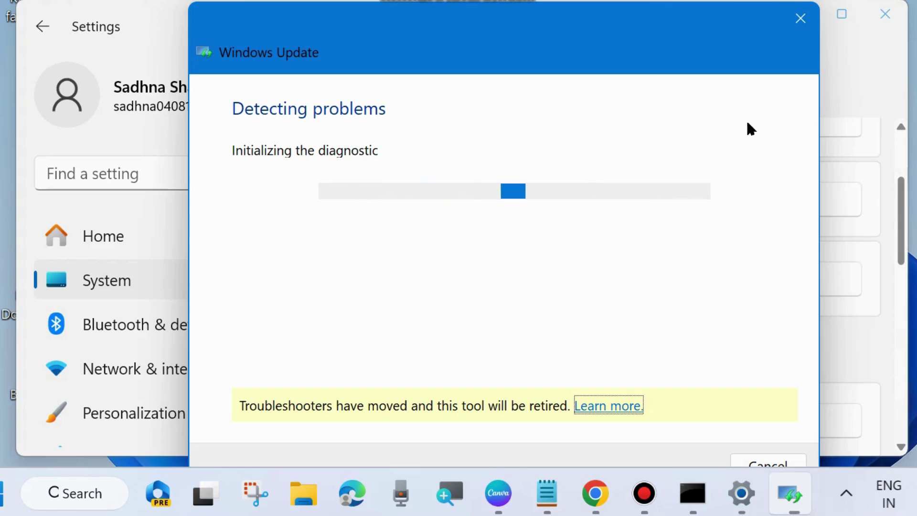
click(801, 19)
click(886, 16)
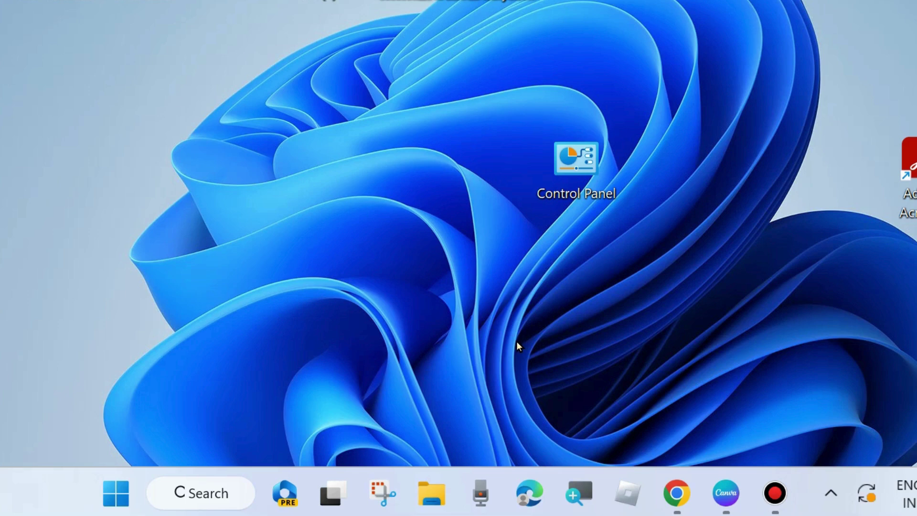
- Search for 'disc' and launch Disk Cleanup
click(216, 497)
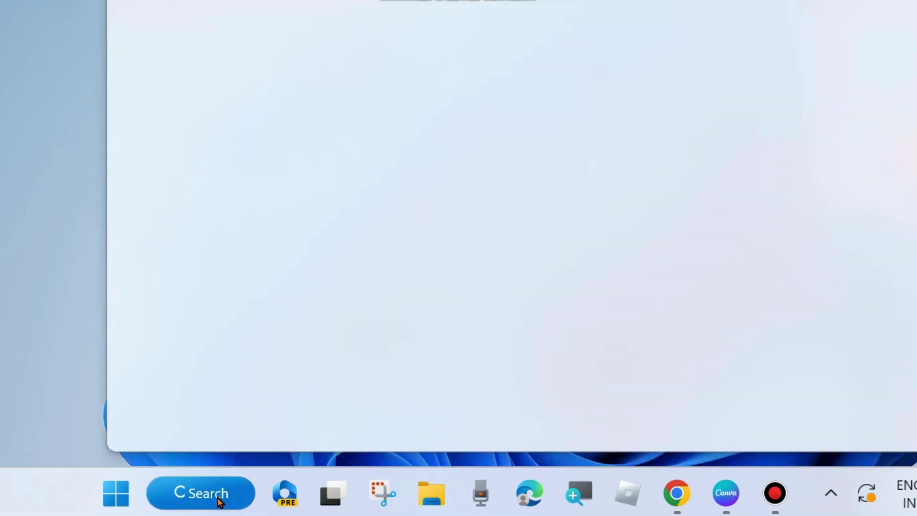
text(disc)
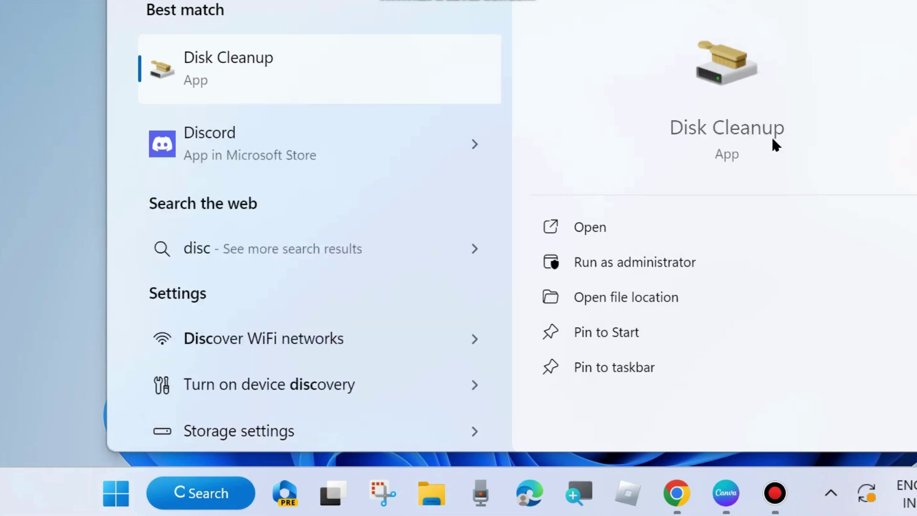
click(589, 231)
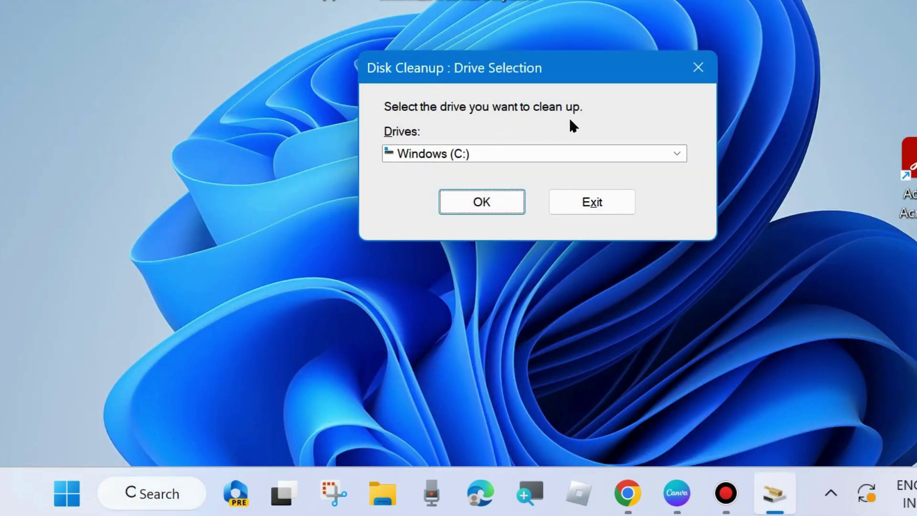
- Clean Windows (C:) with Disk Cleanup, permanently deleting the checked files like temporary files and thumbnails
click(482, 200)
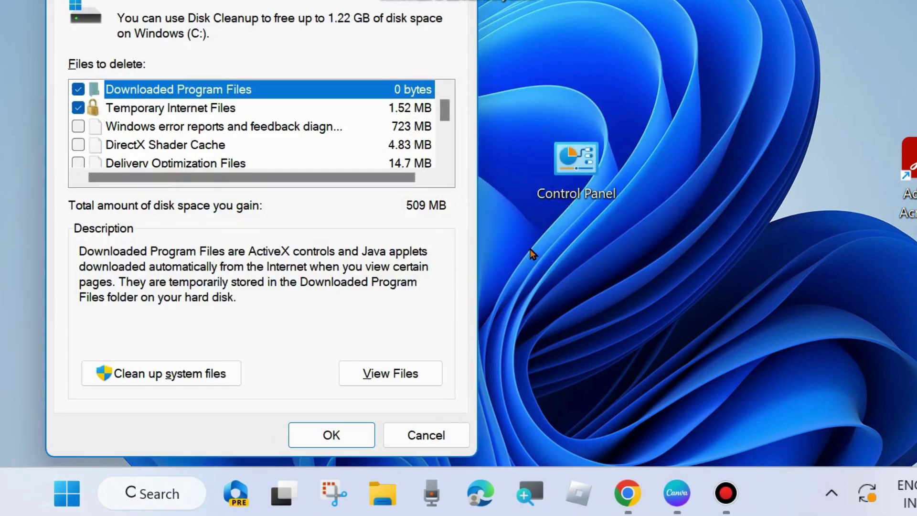
drag(334, 3, 491, 43)
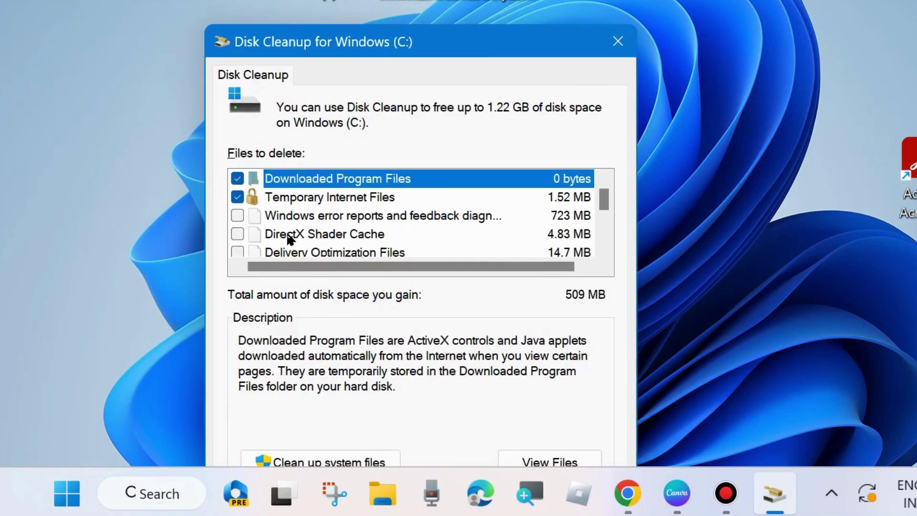
scroll(289, 239, down, 1)
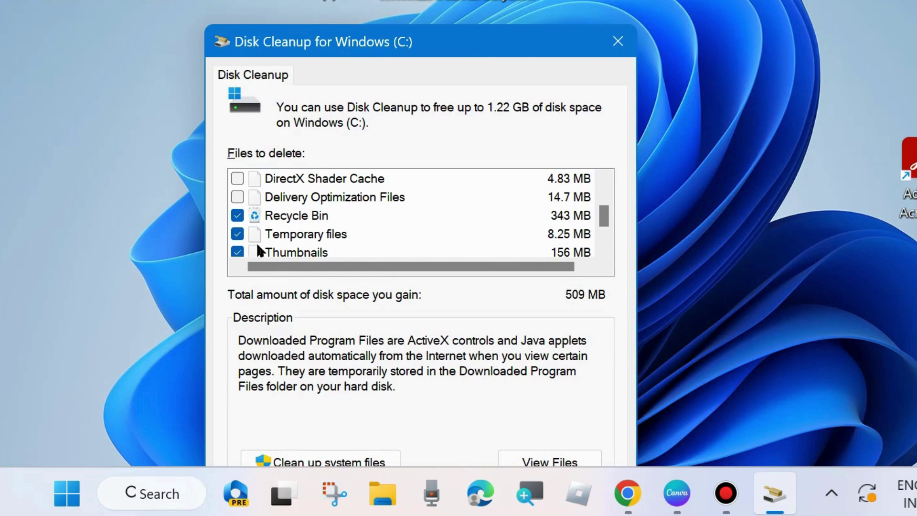
scroll(315, 248, down, 1)
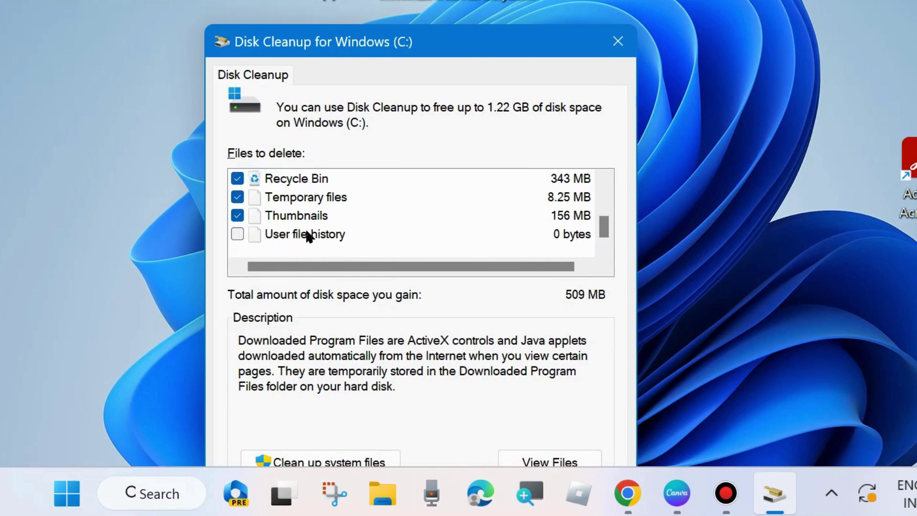
scroll(310, 236, up, 2)
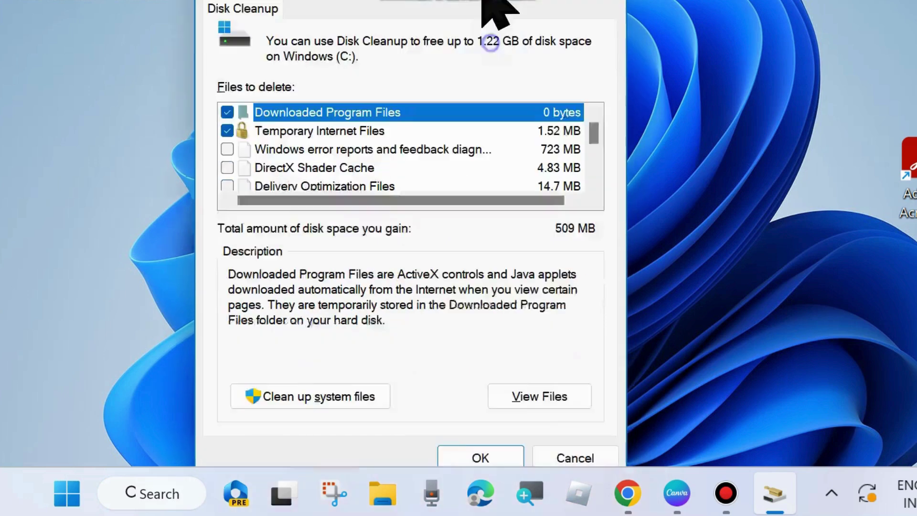
click(475, 414)
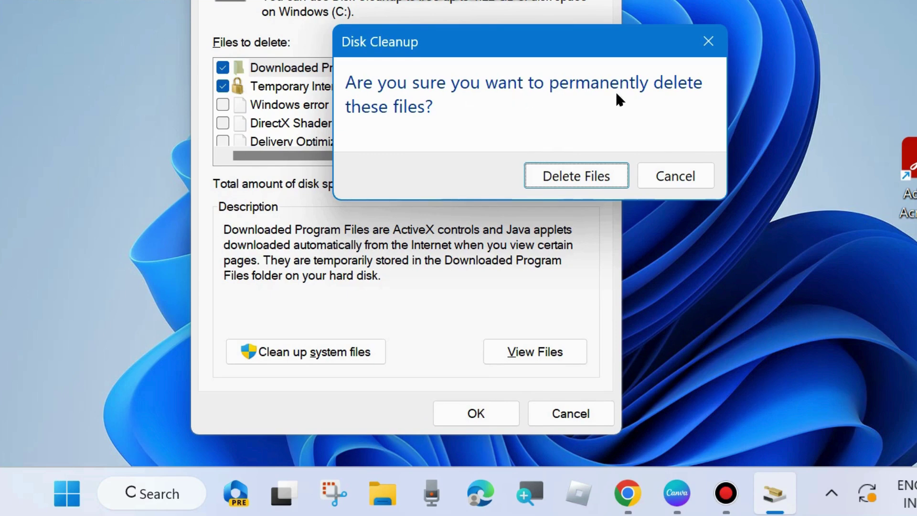
click(562, 174)
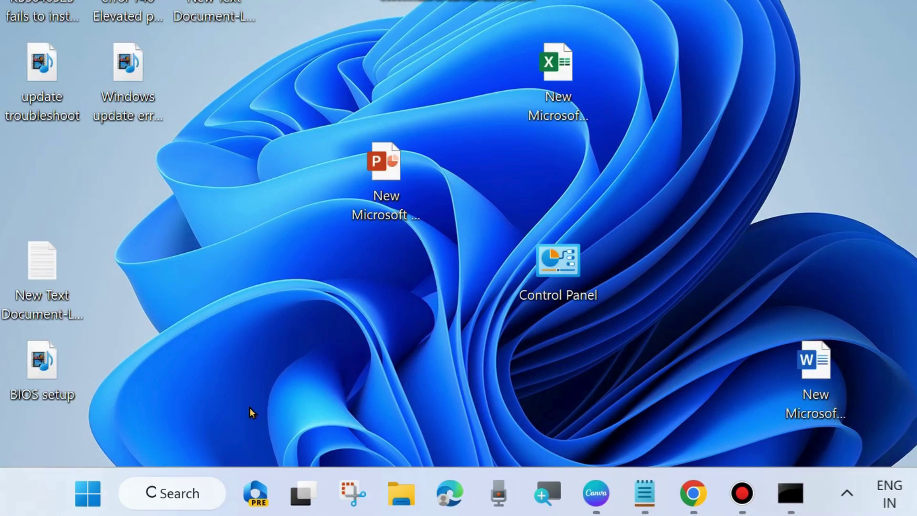
- Search for 'cmd' to open Command Prompt as administrator
click(176, 494)
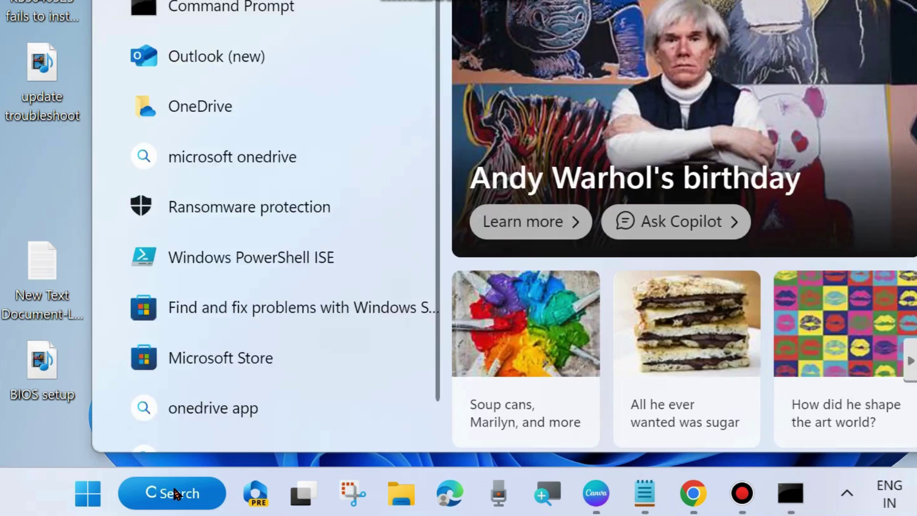
text(cmd)
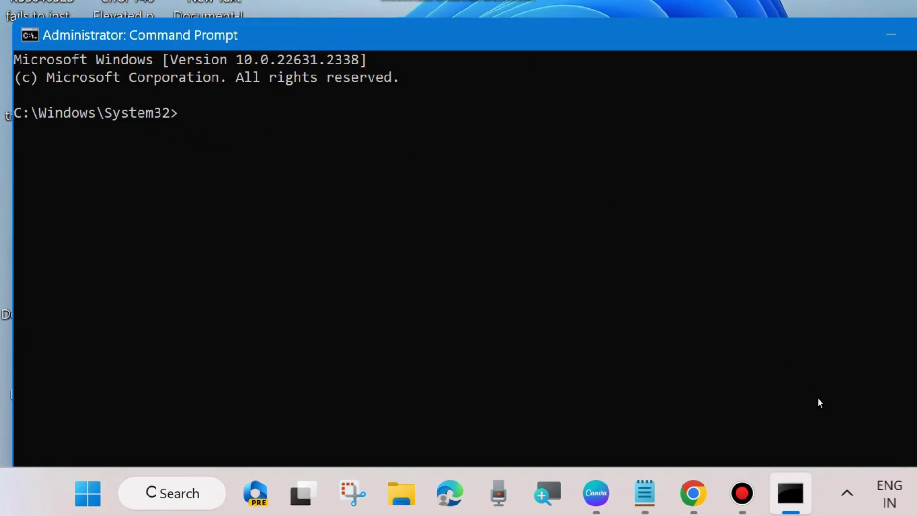
- Review the DISM scanhealth, checkhealth and restorehealth lines in Notepad, then minimize it
click(644, 492)
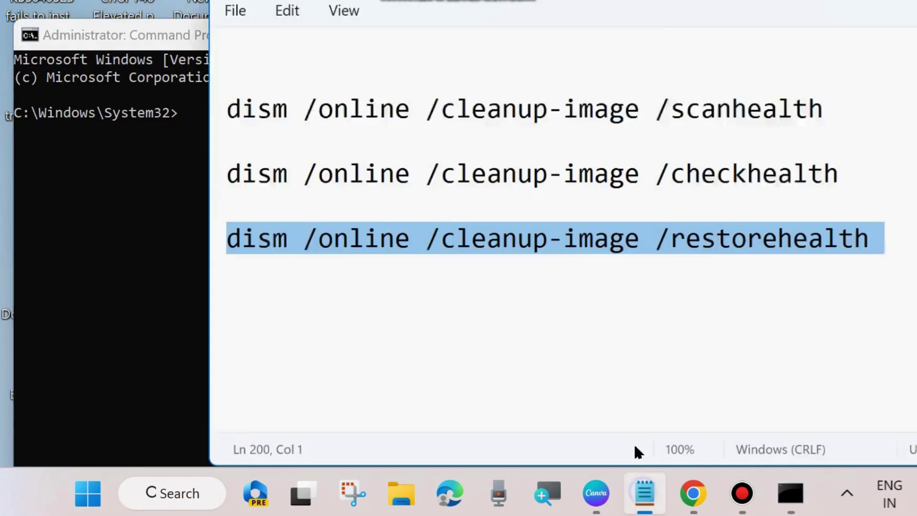
drag(612, 0, 608, 16)
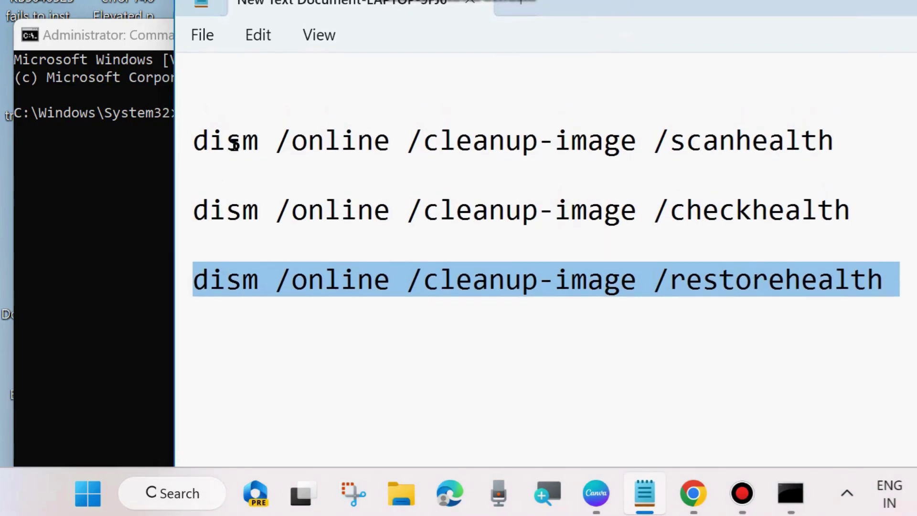
click(188, 153)
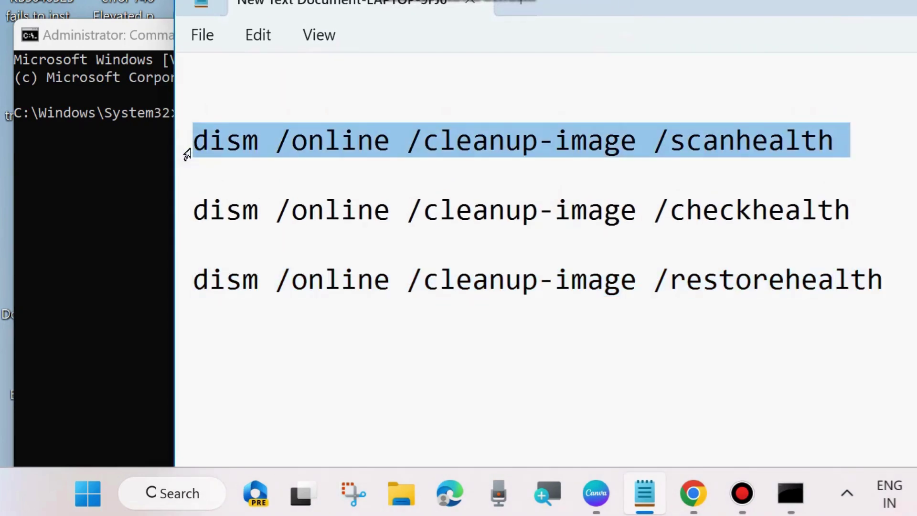
click(186, 219)
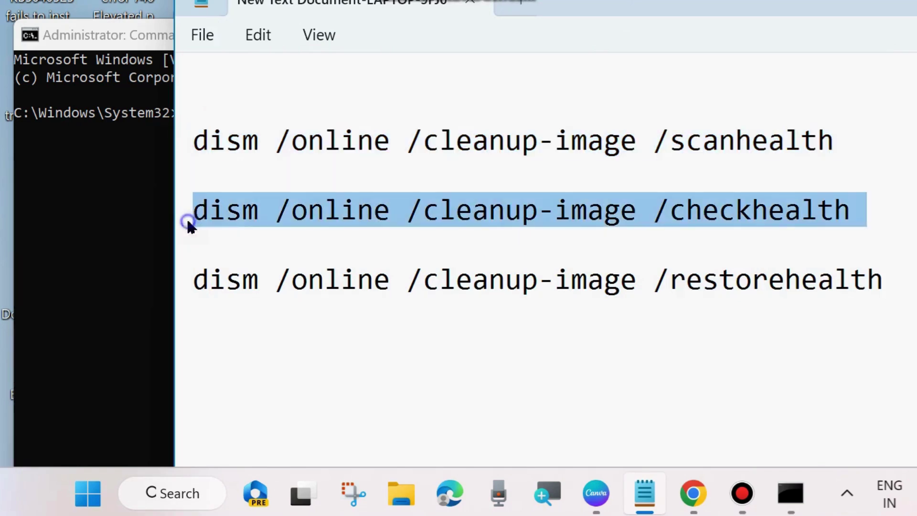
click(179, 289)
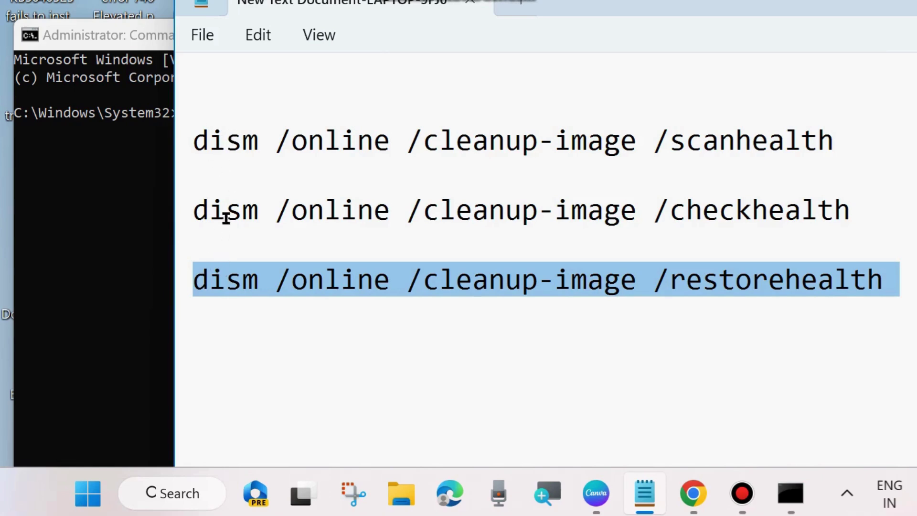
drag(553, 3, 543, 162)
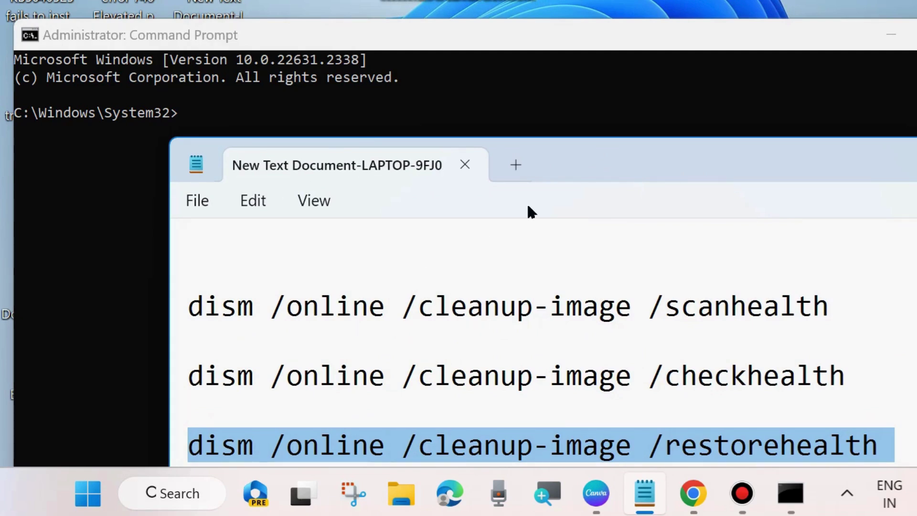
drag(549, 171, 529, 150)
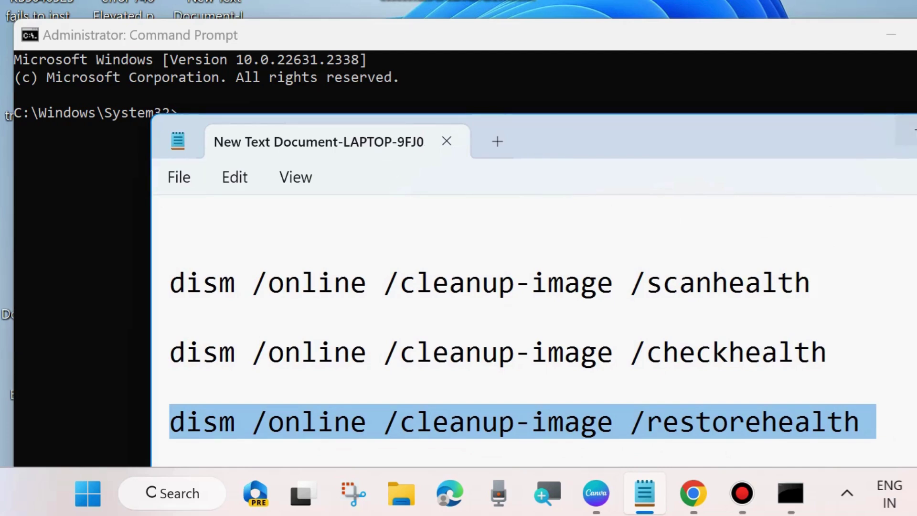
click(914, 130)
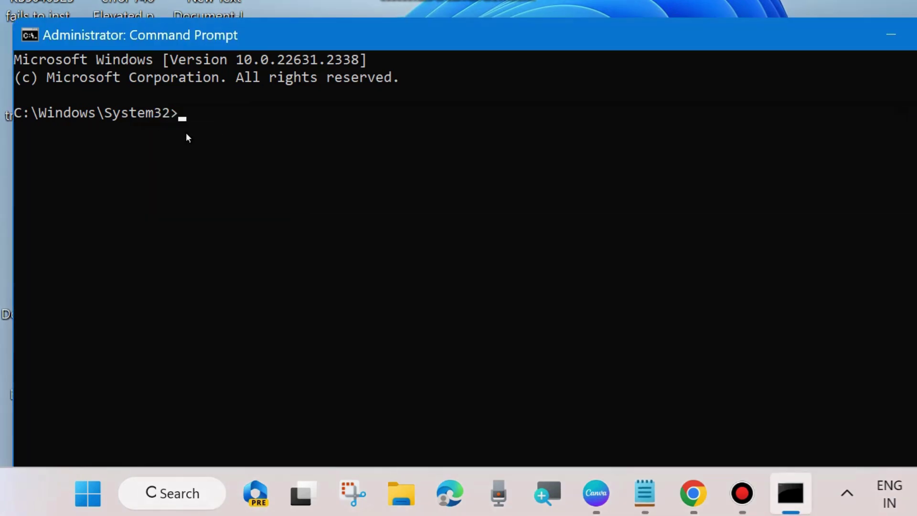
- Enter sfc /scannow at the elevated prompt, then minimize Command Prompt
text(sfc /scannow)
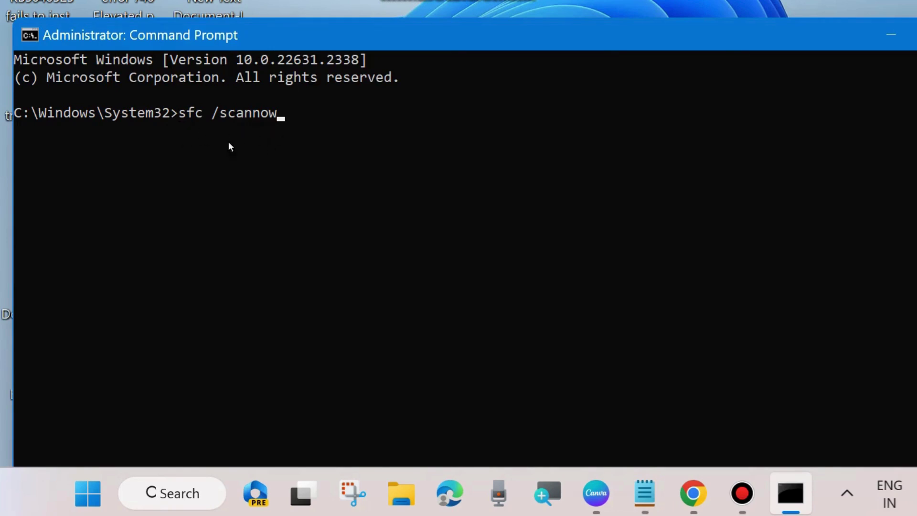
click(890, 34)
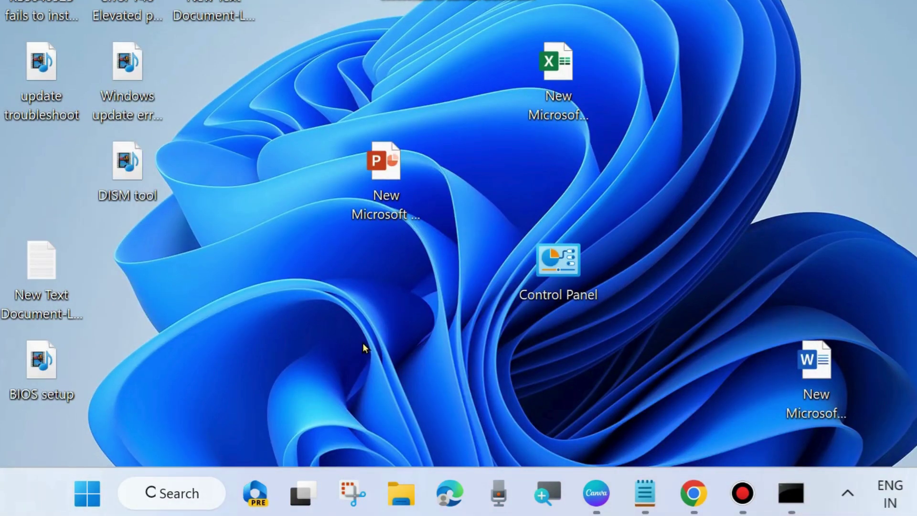
- Open the Run box from the Win+X menu and run services.msc
right_click(85, 500)
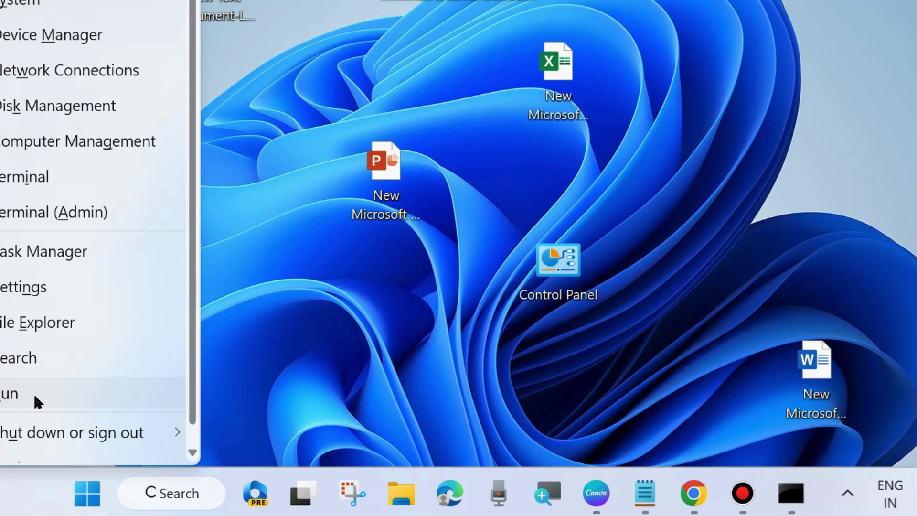
click(34, 396)
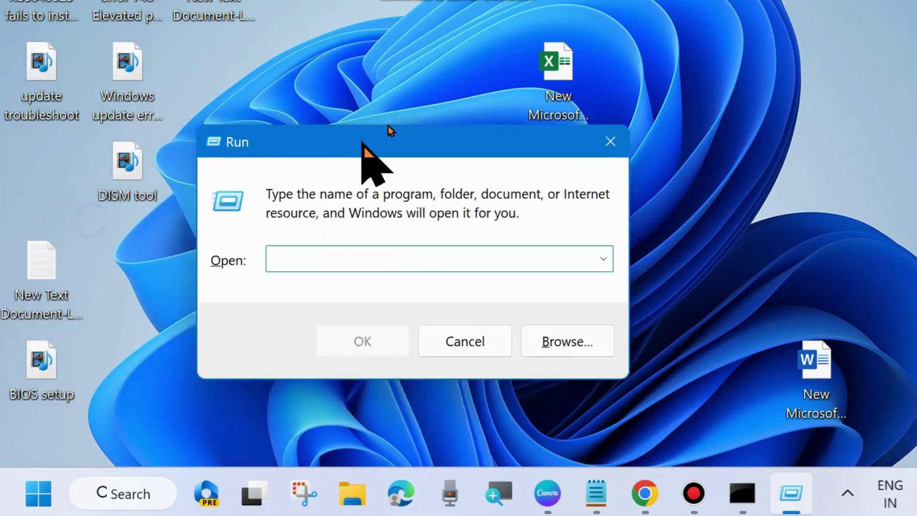
drag(363, 145, 444, 56)
text(services)
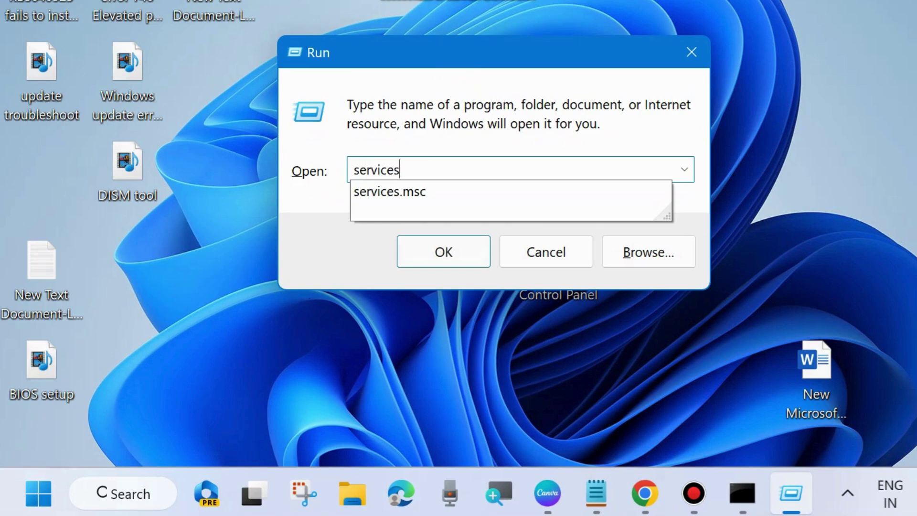
click(410, 193)
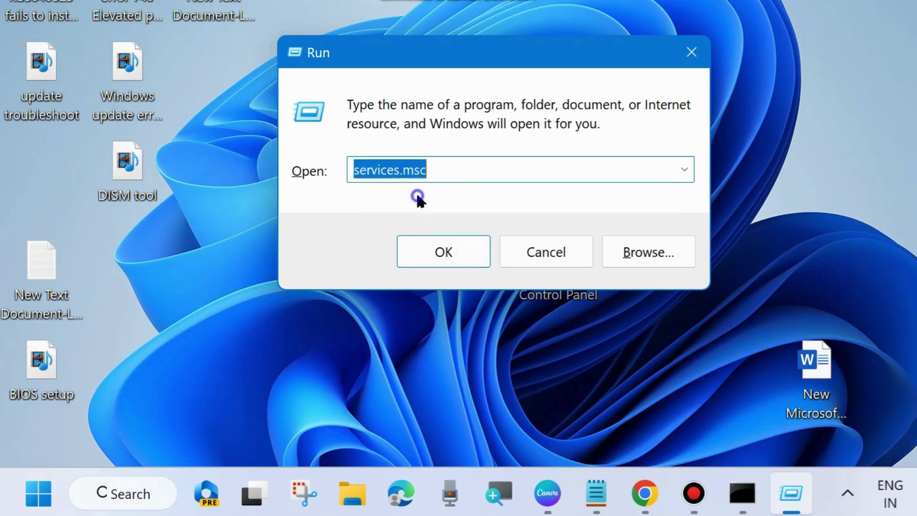
click(465, 176)
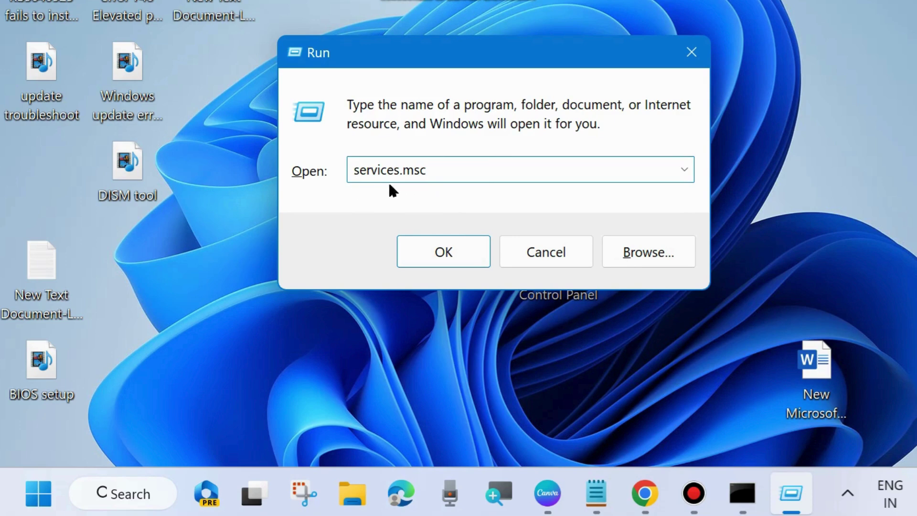
click(443, 252)
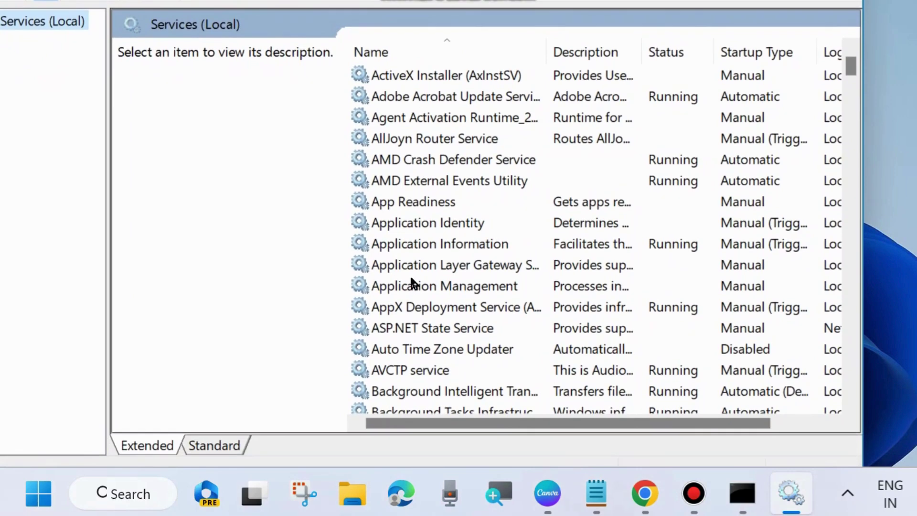
- Restart the Background Intelligent Transfer Service
scroll(408, 282, down, 3)
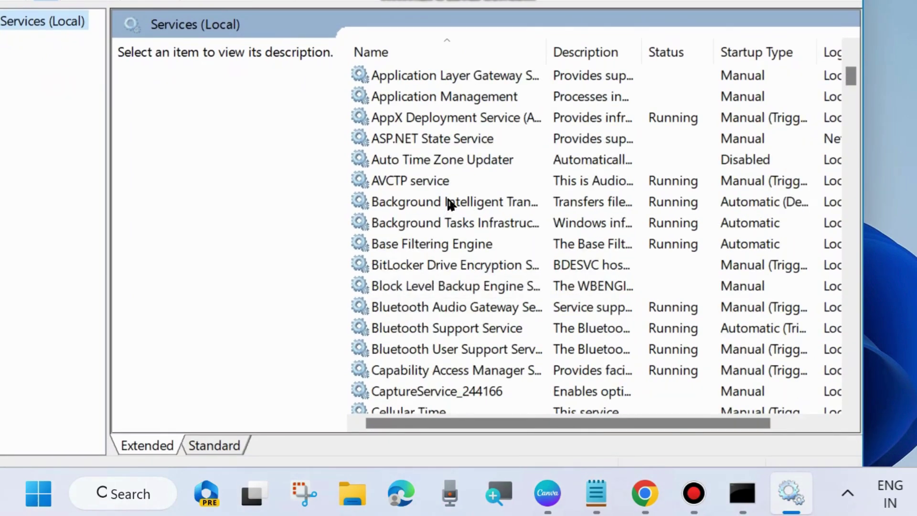
click(491, 205)
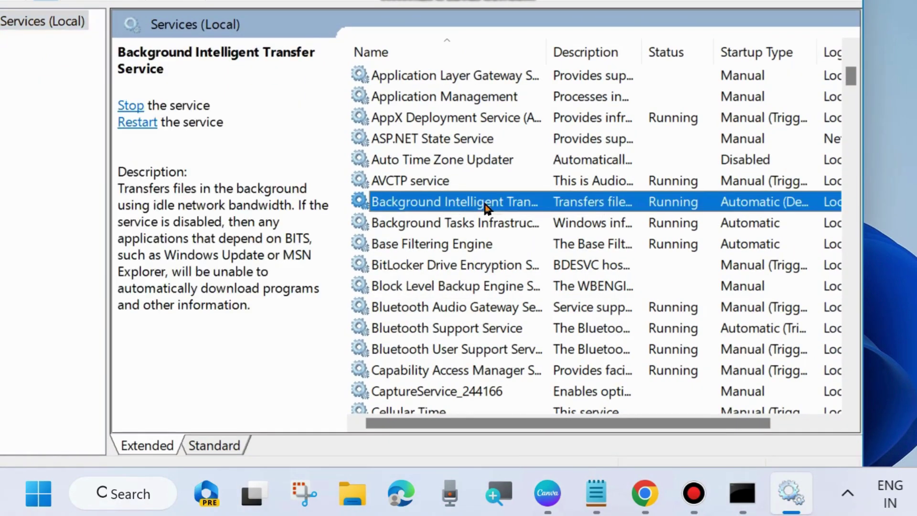
right_click(429, 206)
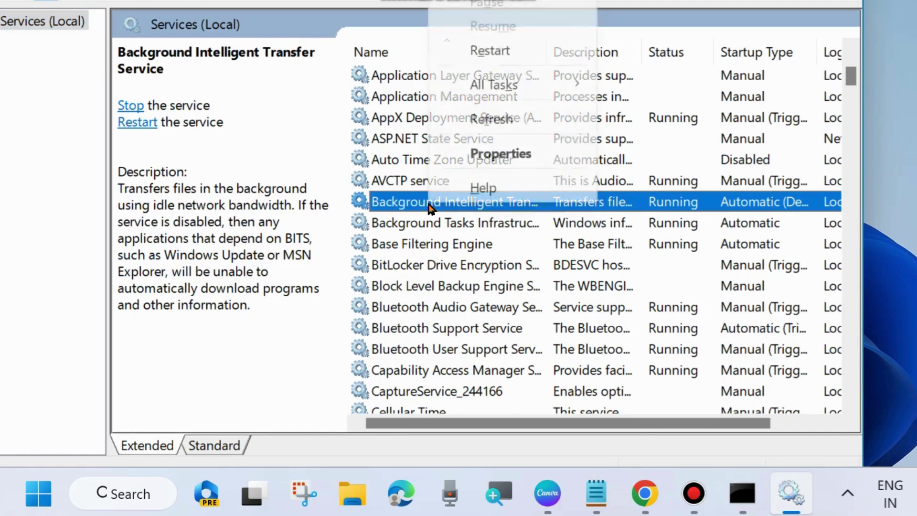
click(490, 50)
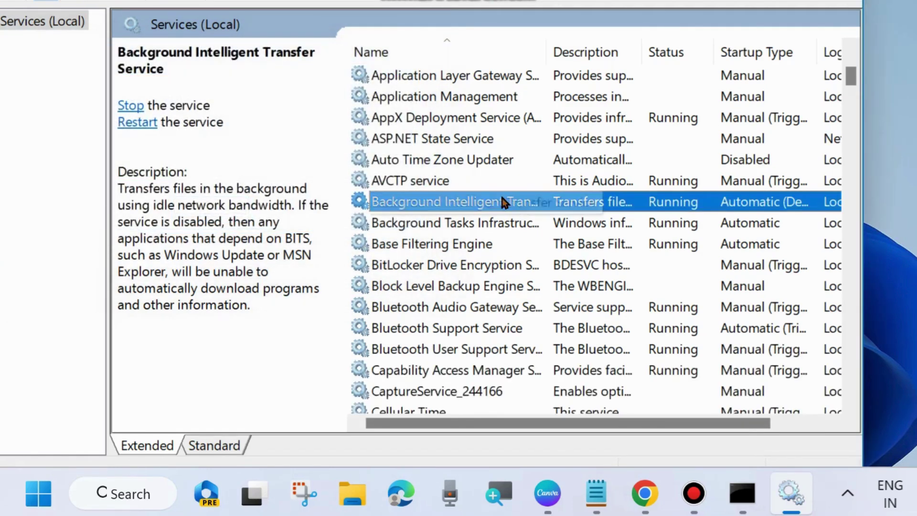
- Change the Background Intelligent Transfer Service startup type to Automatic and apply
double_click(494, 198)
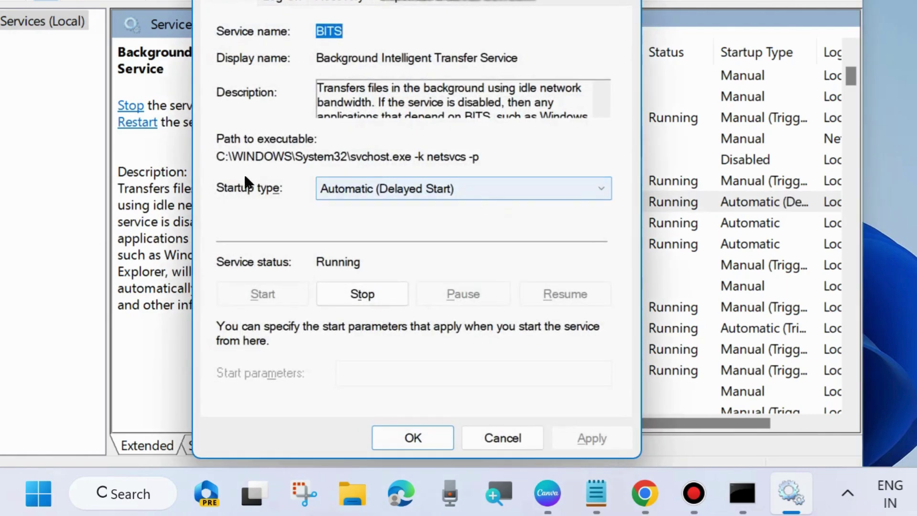
click(414, 191)
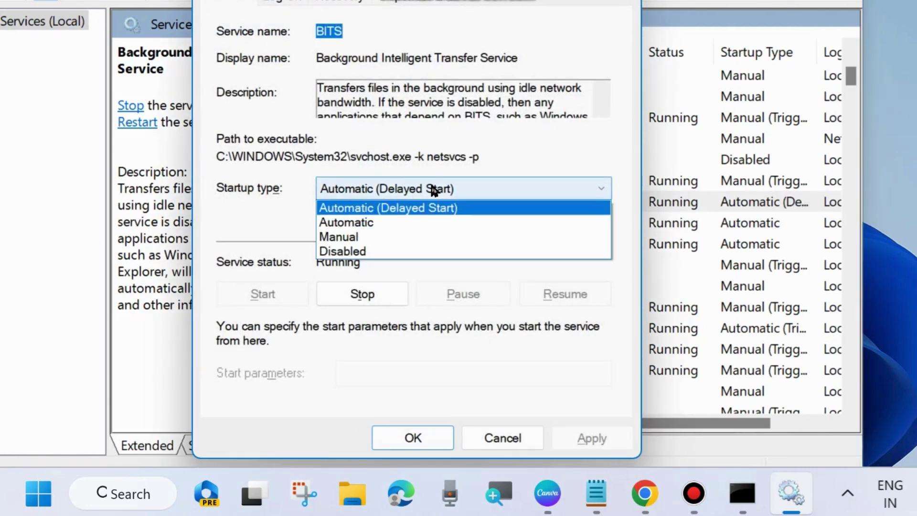
click(375, 224)
click(588, 440)
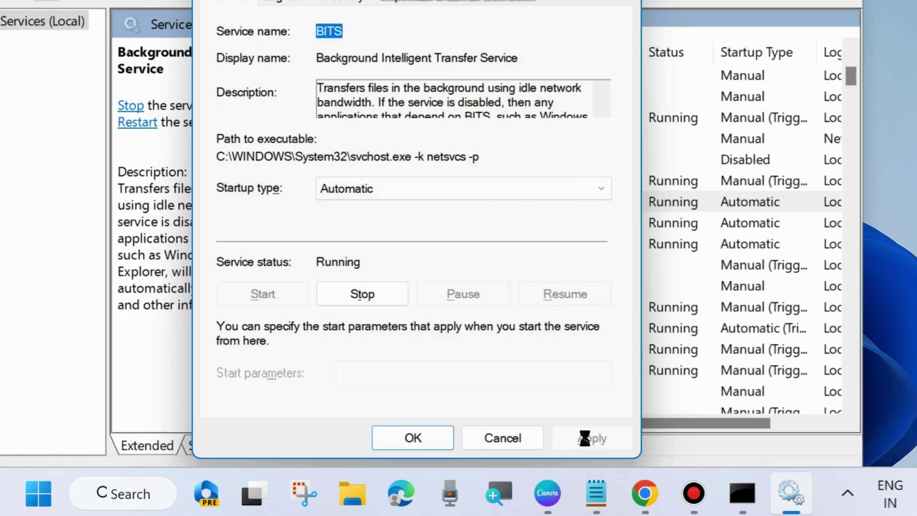
click(412, 438)
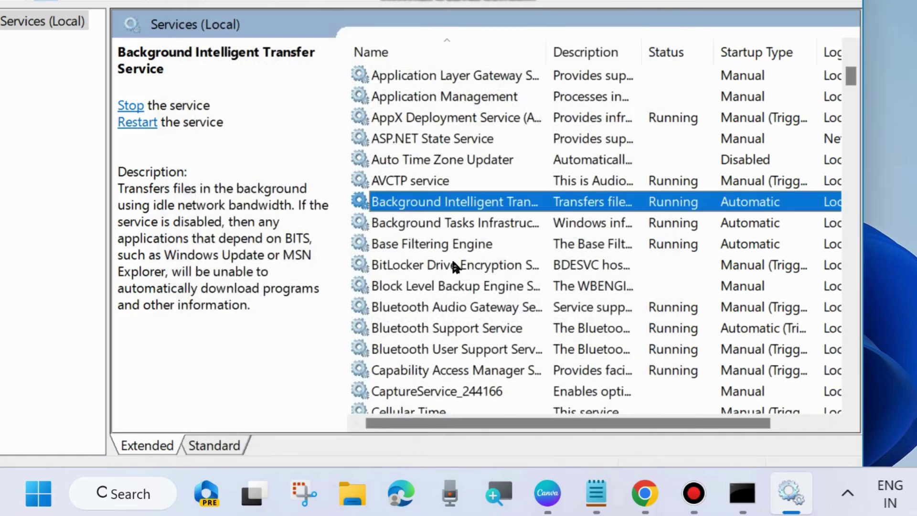
scroll(468, 285, down, 3)
- Restart Cryptographic Services from its right-click menu
scroll(472, 289, down, 5)
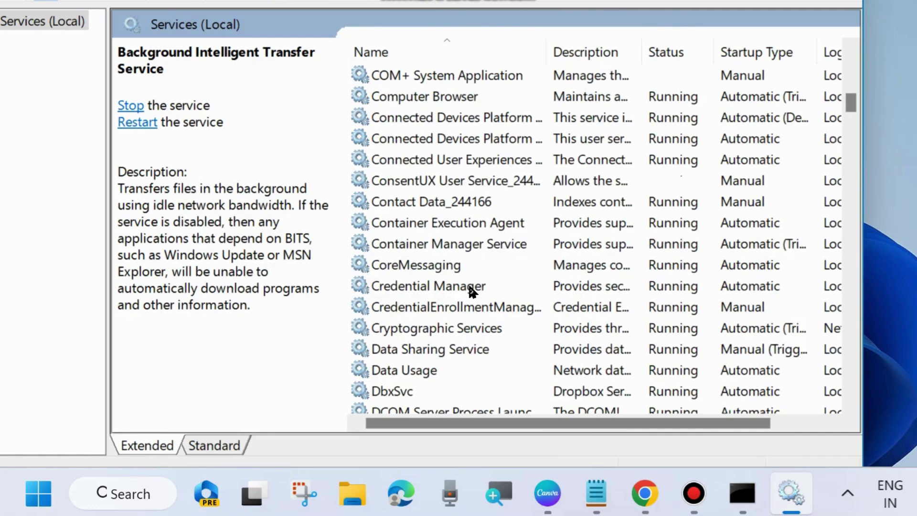
scroll(471, 290, down, 3)
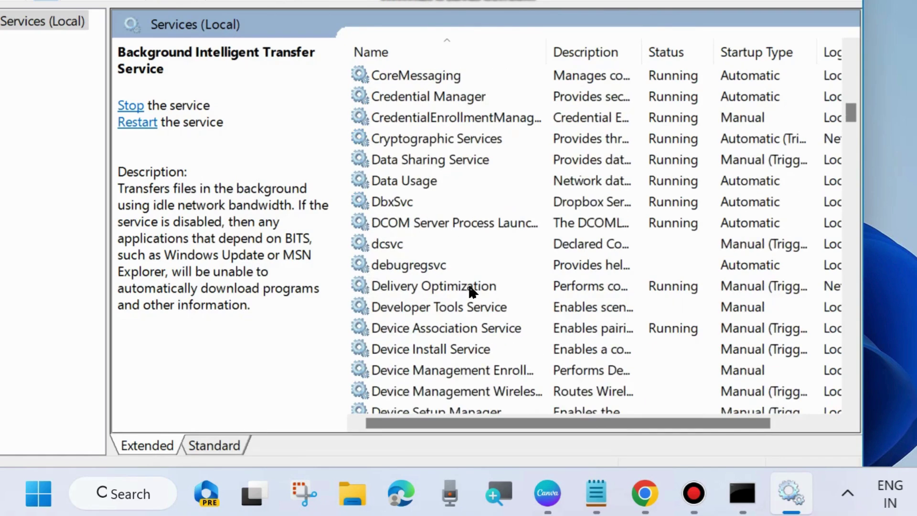
click(424, 142)
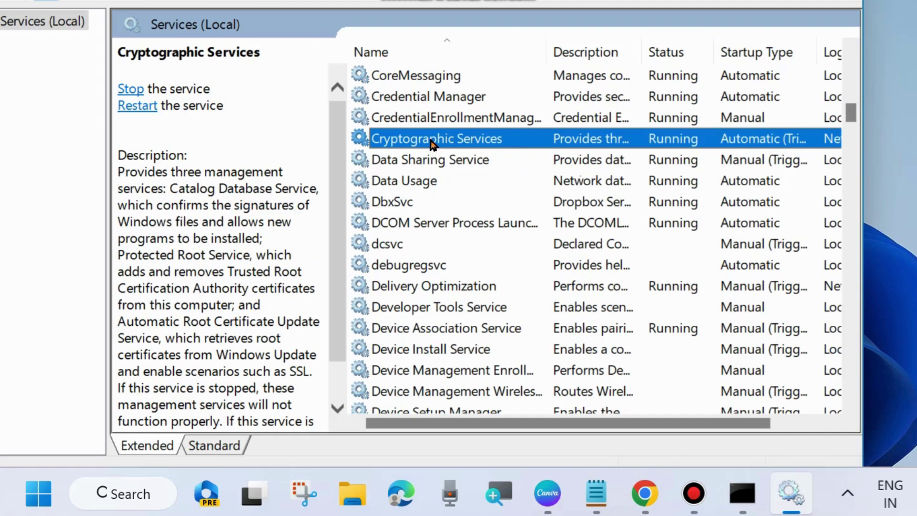
right_click(432, 141)
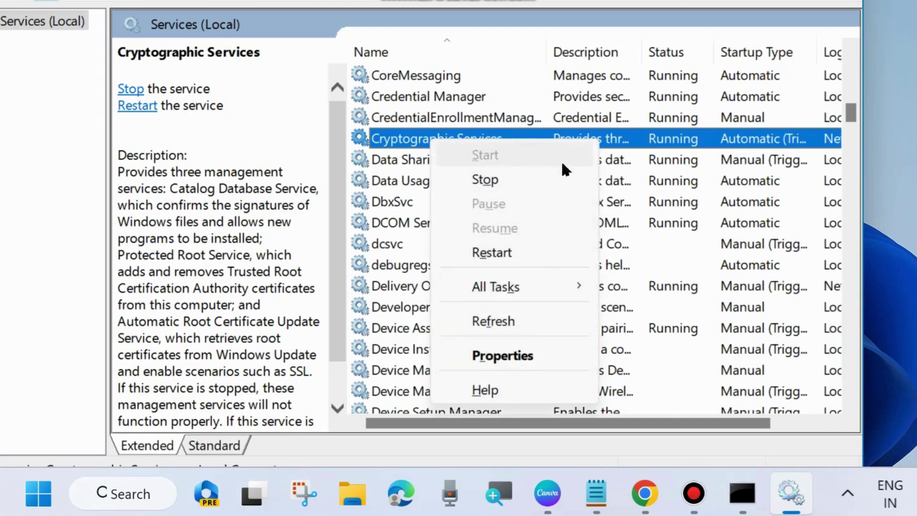
click(497, 257)
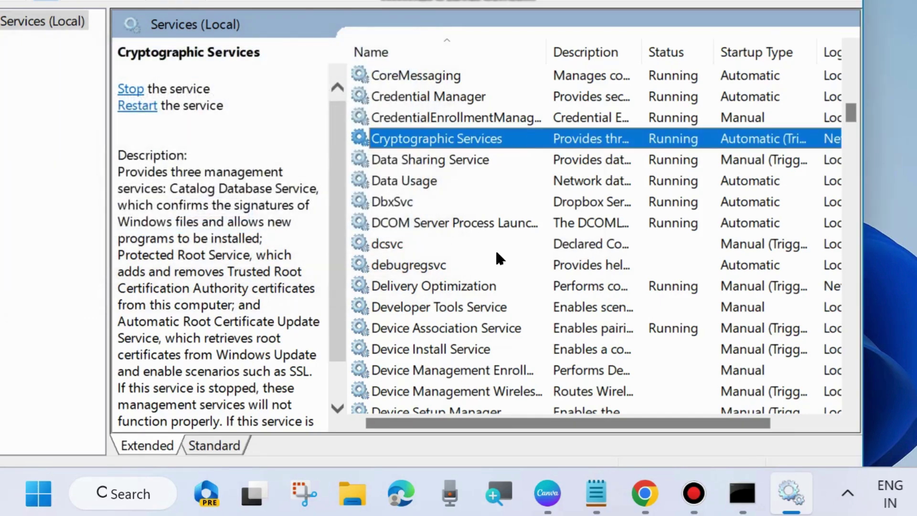
- Confirm Cryptographic Services keeps the Automatic startup type in its properties
double_click(465, 138)
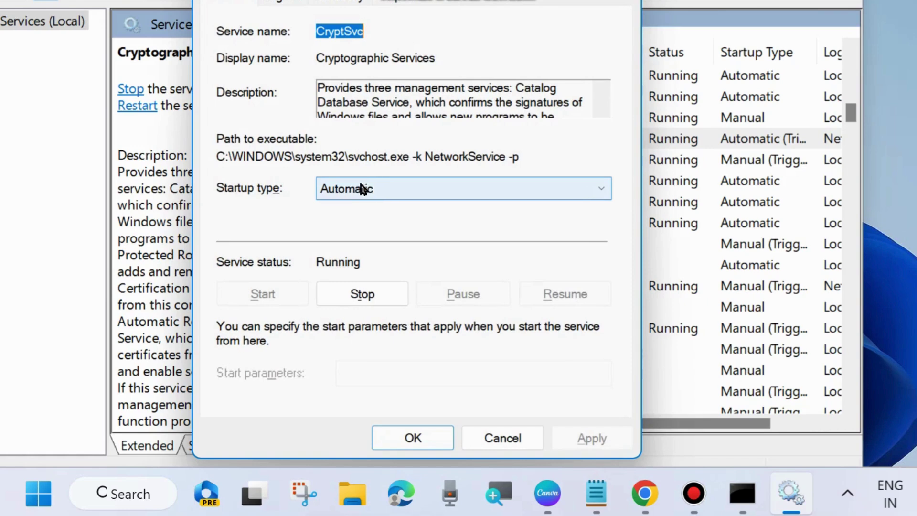
click(424, 434)
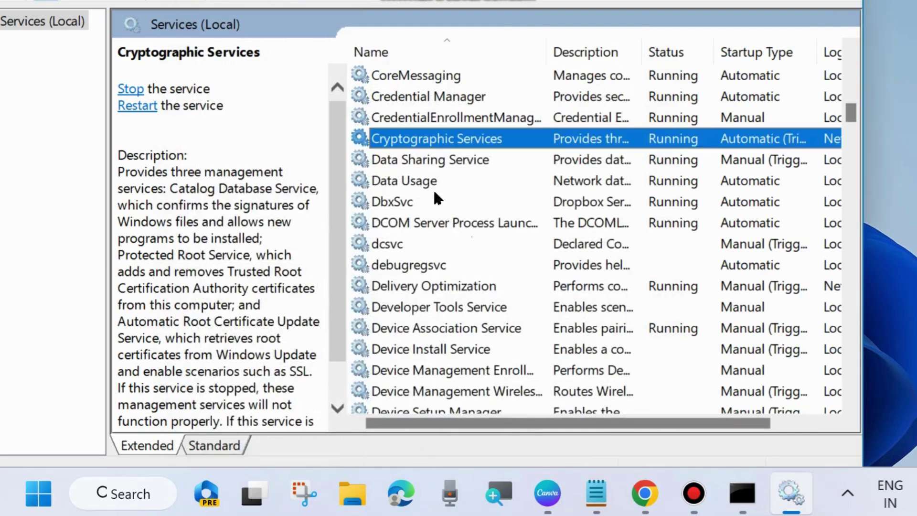
scroll(452, 269, down, 17)
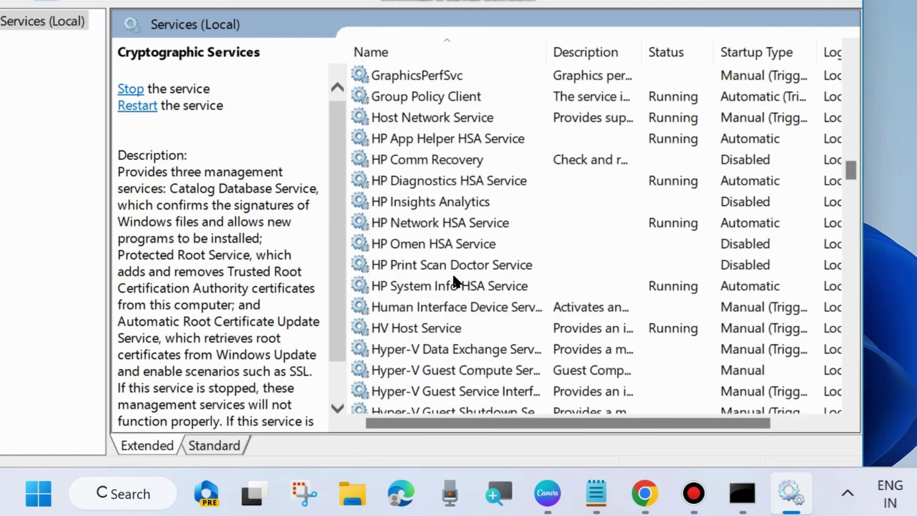
- Start the Windows Installer service from its right-click menu
scroll(454, 282, down, 10)
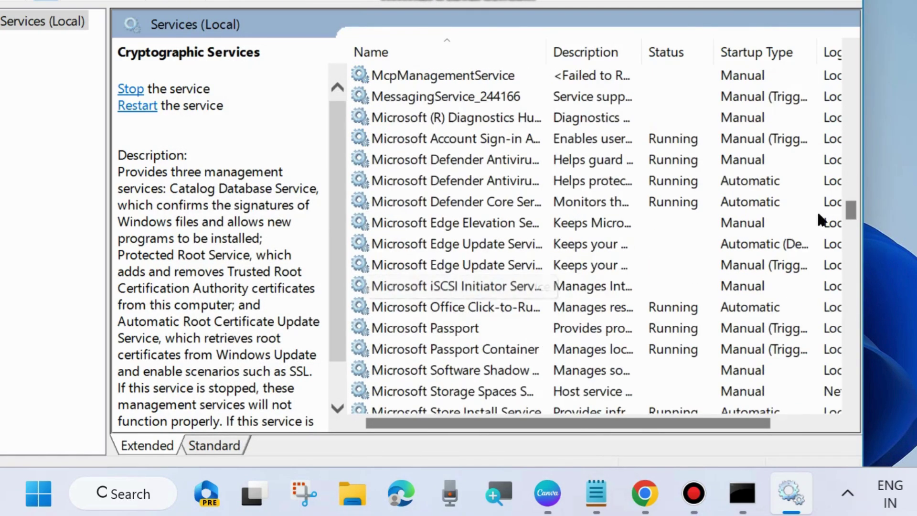
drag(853, 218, 847, 372)
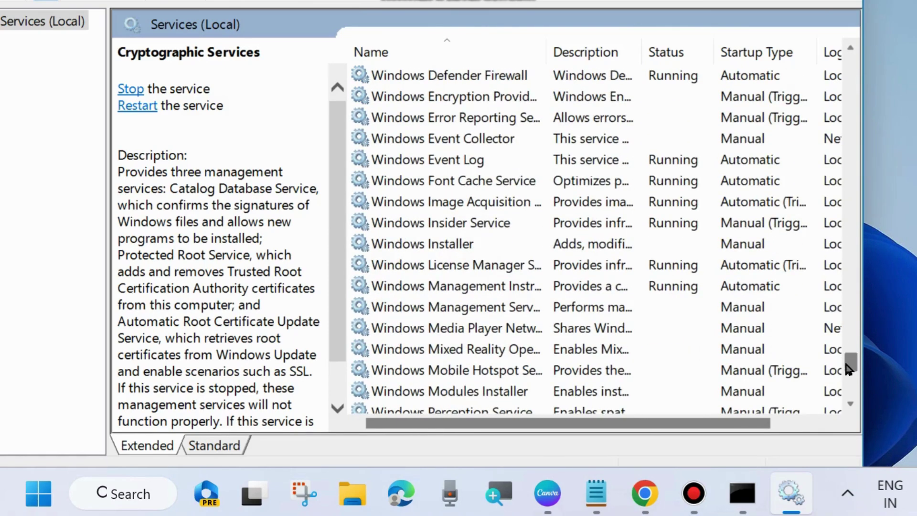
click(418, 246)
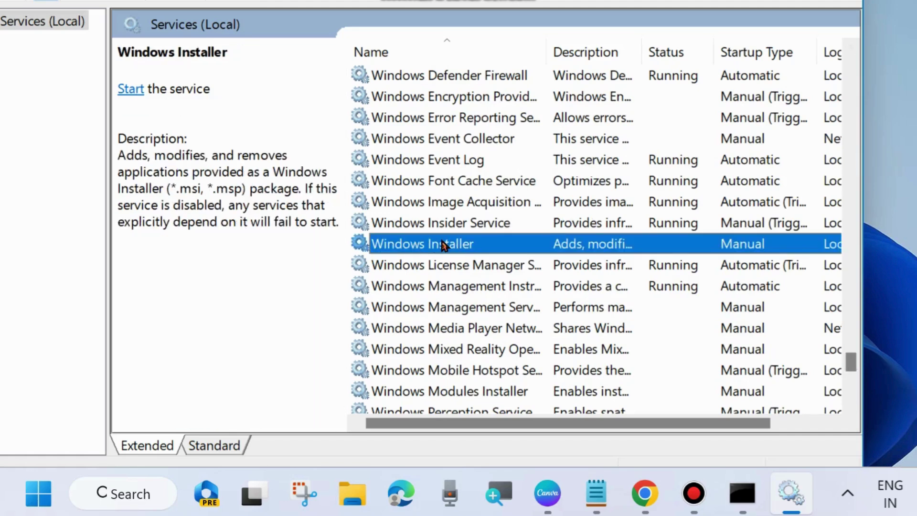
right_click(439, 245)
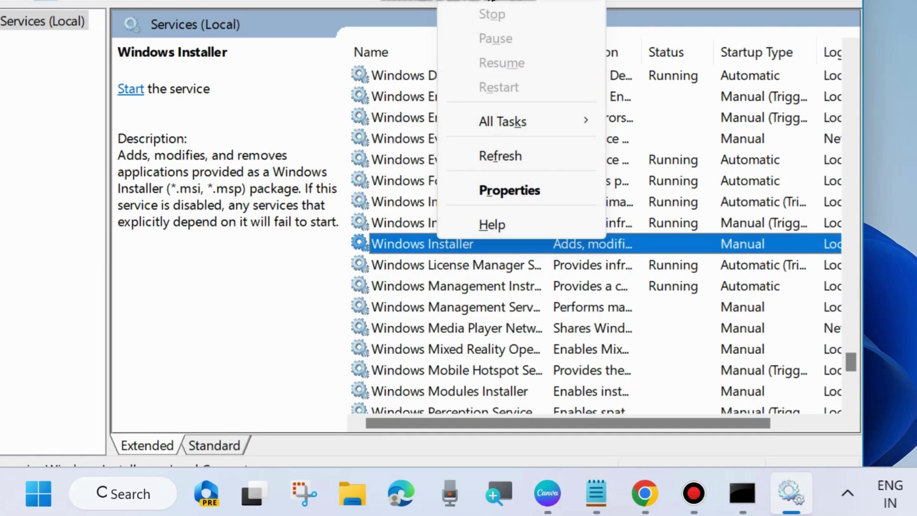
click(491, 1)
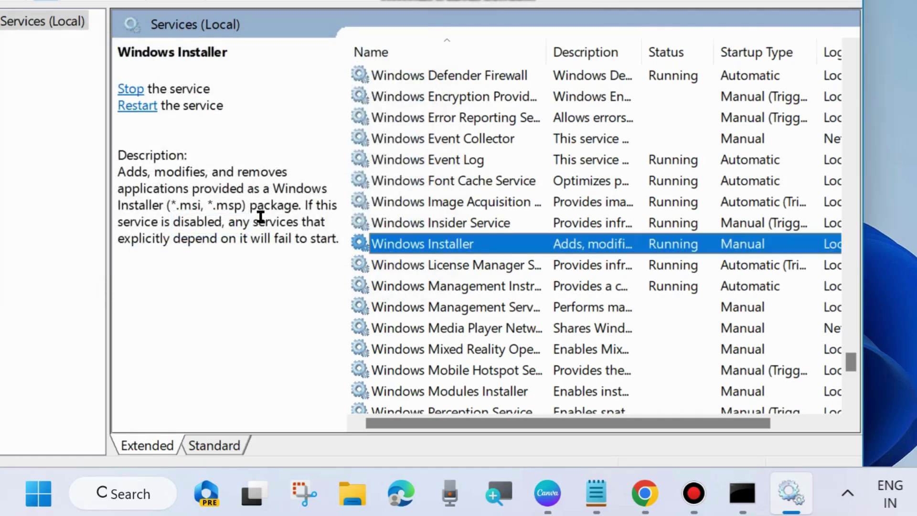
- Check that Windows Installer shows Running, with startup left at Manual
double_click(439, 247)
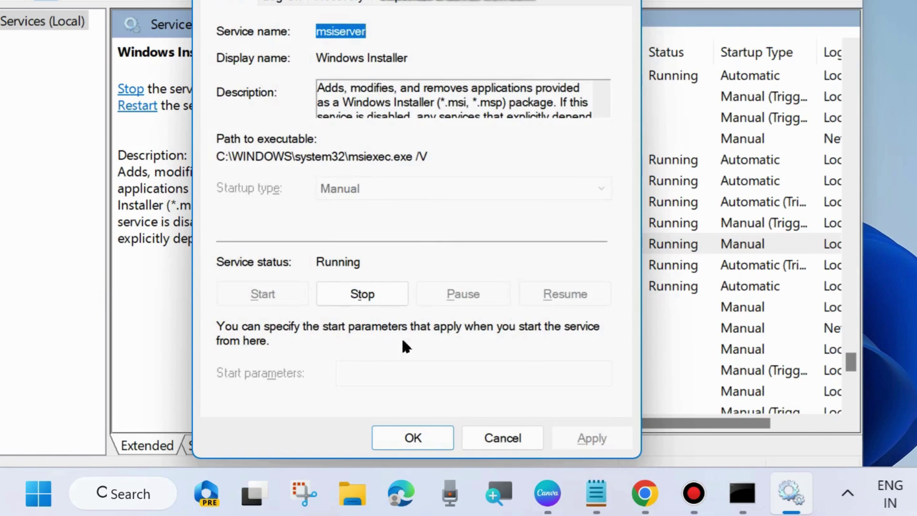
click(414, 432)
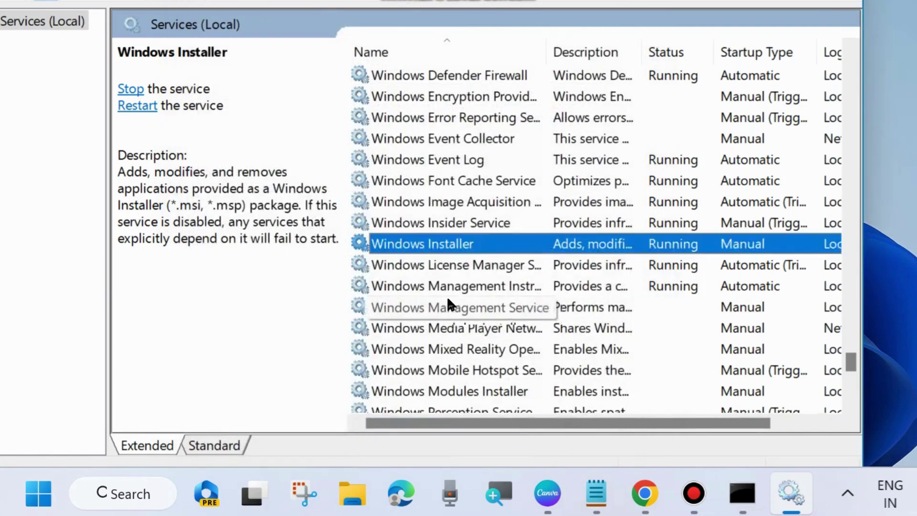
scroll(449, 301, down, 6)
scroll(454, 308, down, 2)
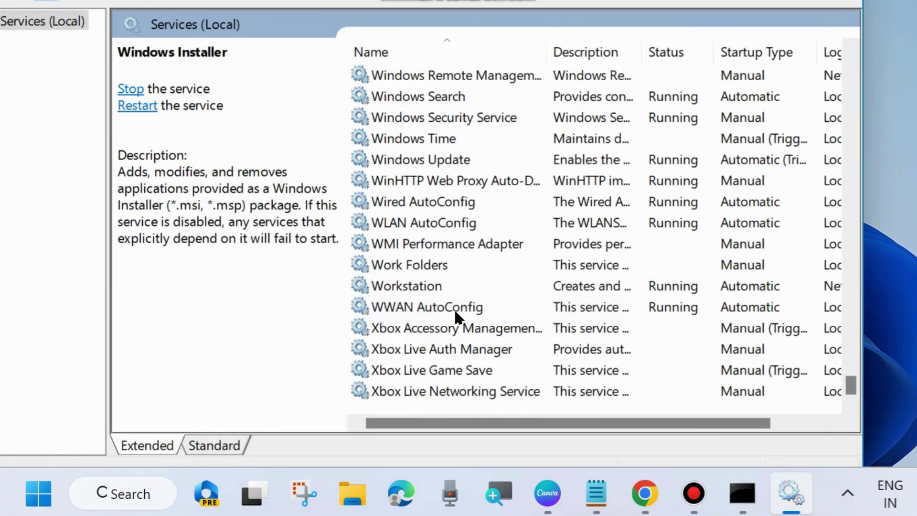
- Restart the Windows Update service from its right-click menu
click(418, 164)
right_click(400, 168)
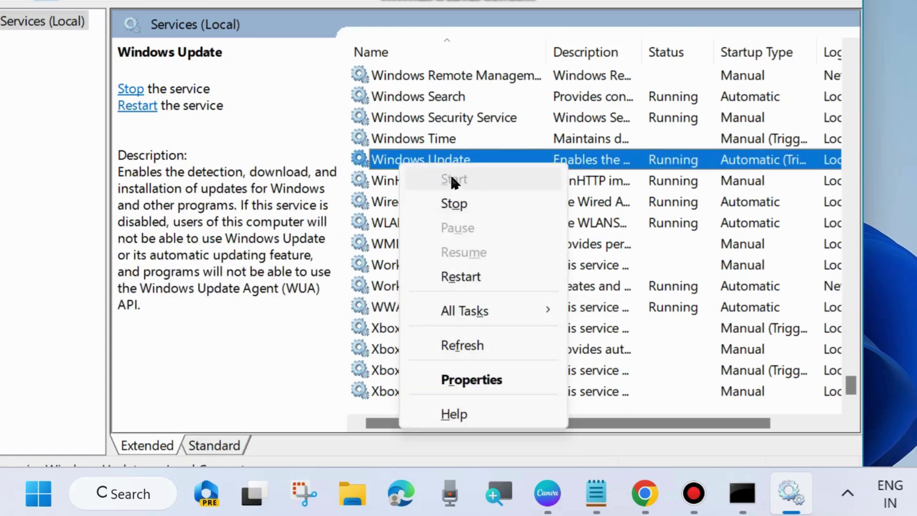
click(466, 278)
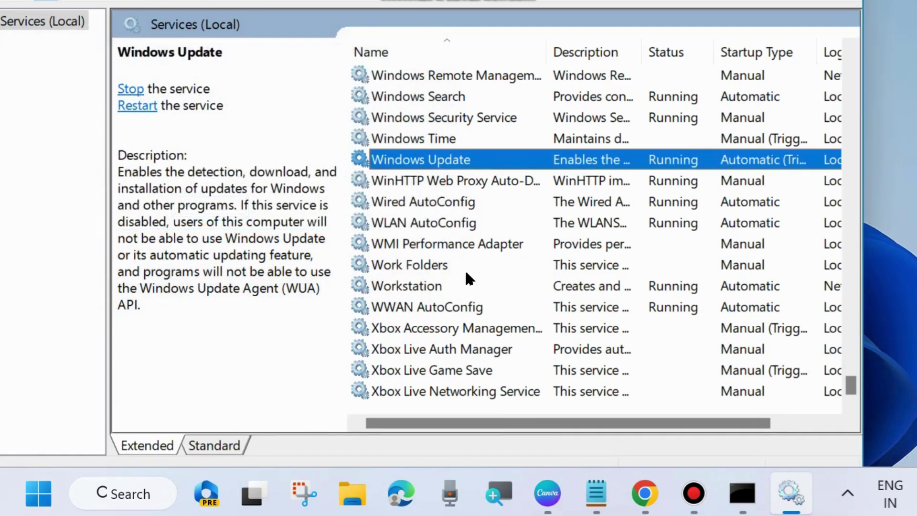
- Confirm Windows Update is Running with Automatic startup, then close Services
double_click(435, 163)
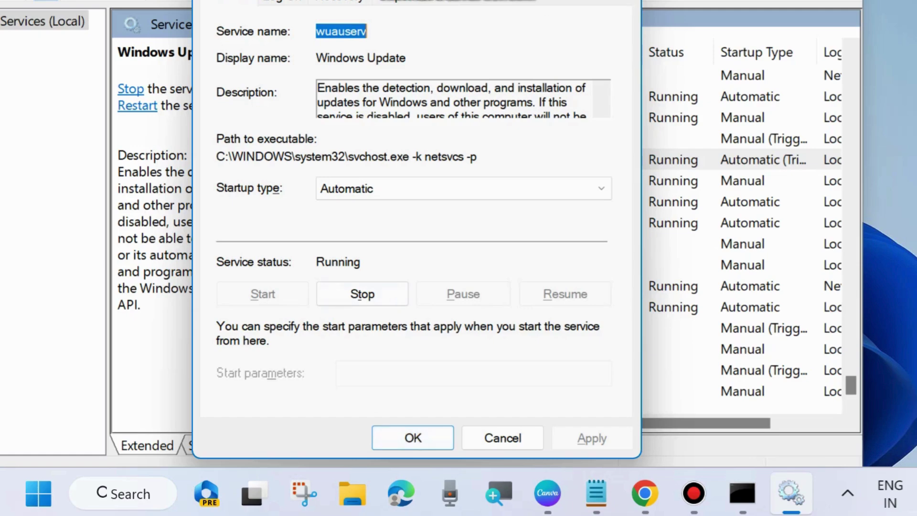
key(Return)
key(alt+F4)
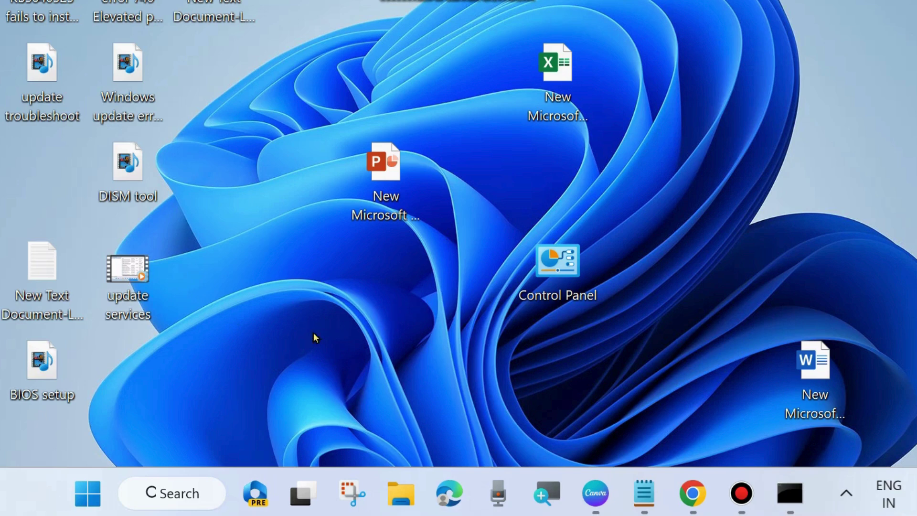
- Search for cmd and launch Command Prompt as administrator
click(165, 489)
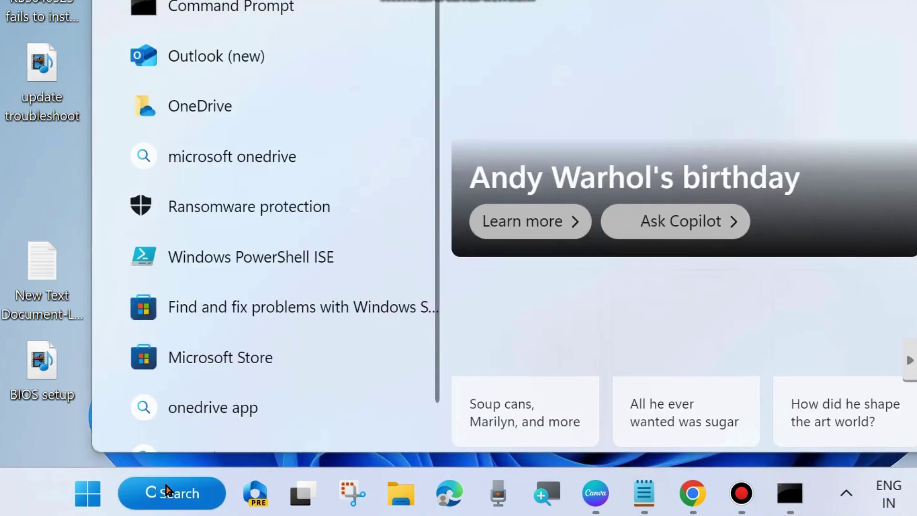
text(cmd)
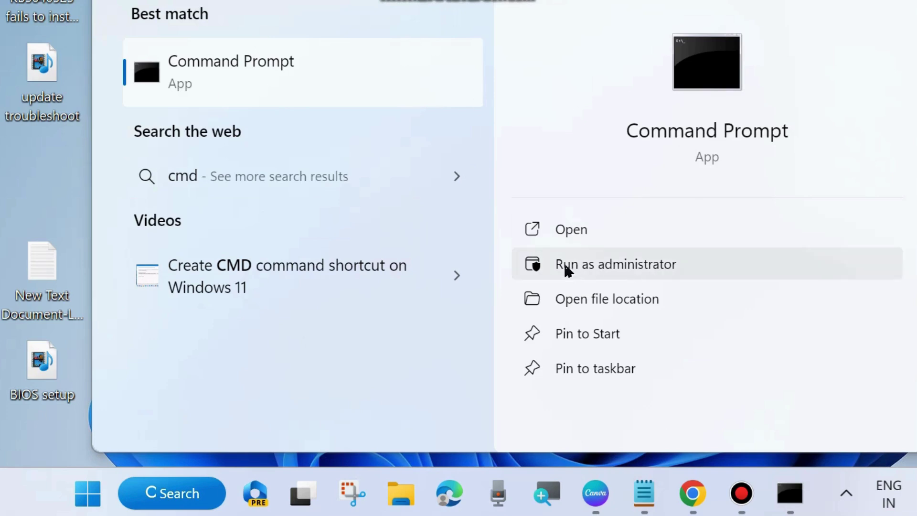
click(633, 267)
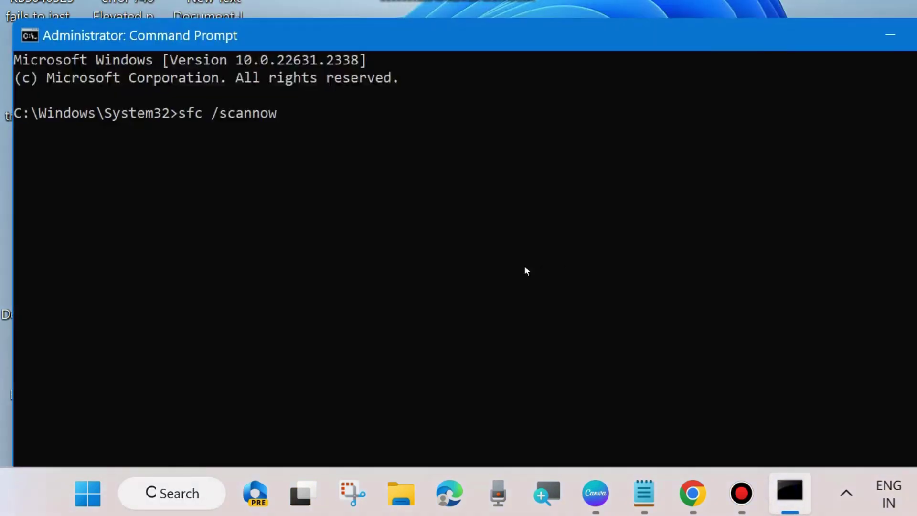
- Erase the pre-typed sfc /scannow and bring Notepad up beside Command Prompt
key(BackSpace)
key(BackSpace)
key(BackSpace)
key(BackSpace)
key(BackSpace)
key(BackSpace)
key(BackSpace)
key(BackSpace)
key(BackSpace)
key(BackSpace)
key(BackSpace)
key(BackSpace)
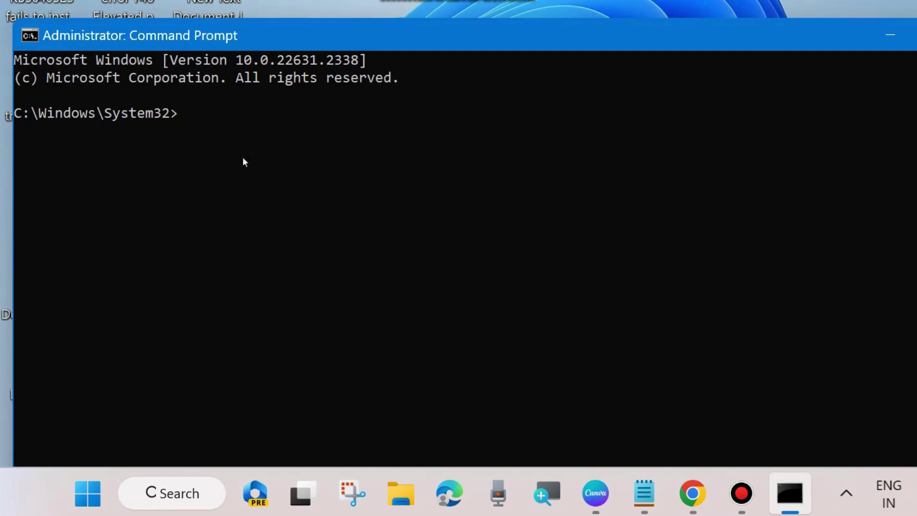
click(643, 491)
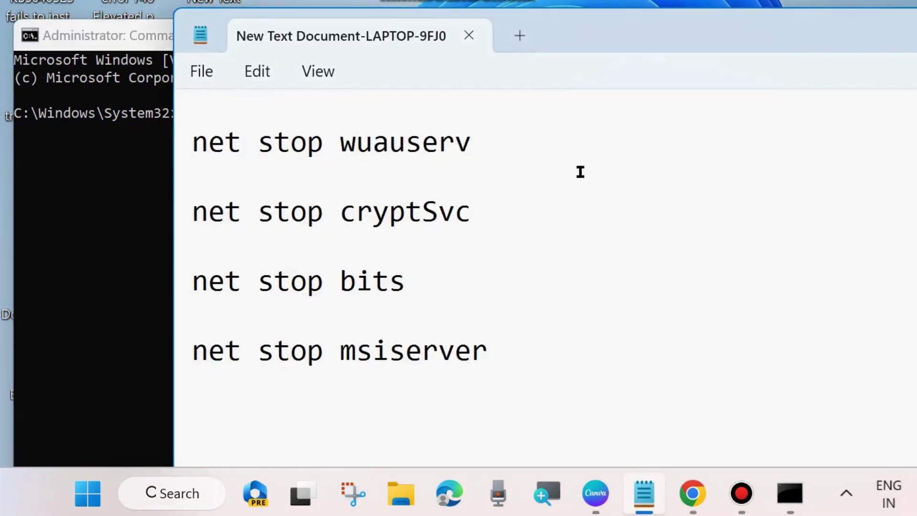
drag(679, 33, 733, 27)
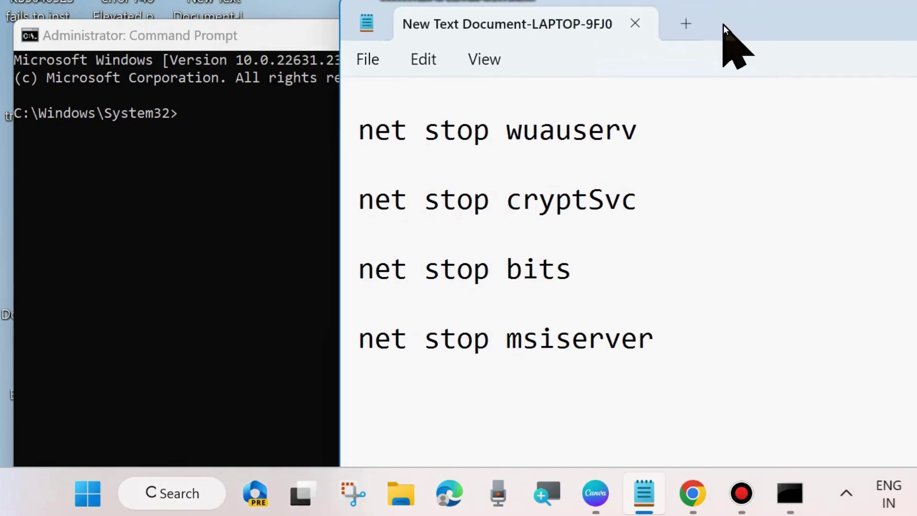
- Select the net stop lines for wuauserv, cryptSvc, bits and msiserver in Notepad
click(346, 139)
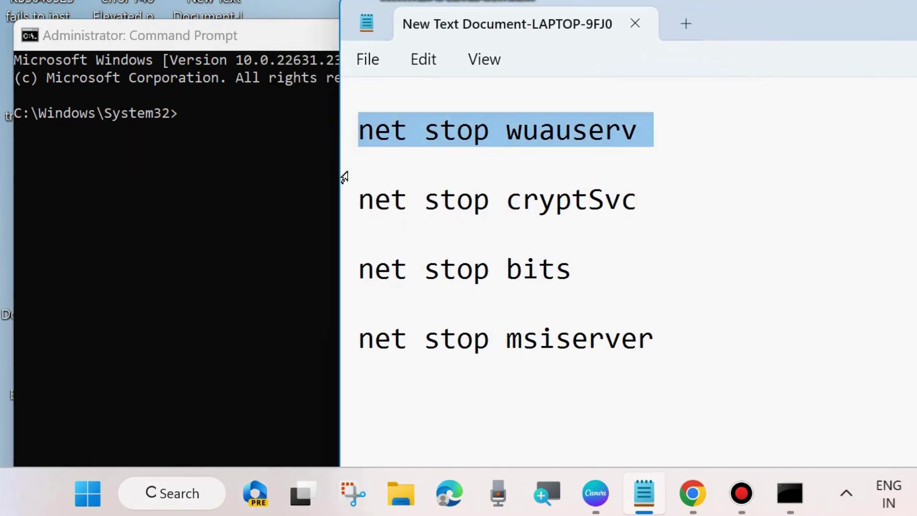
click(341, 205)
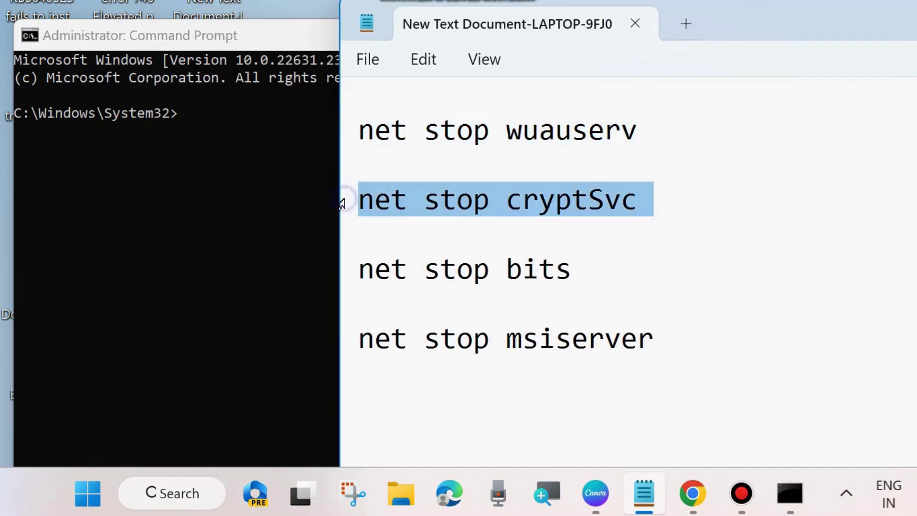
click(342, 272)
click(342, 345)
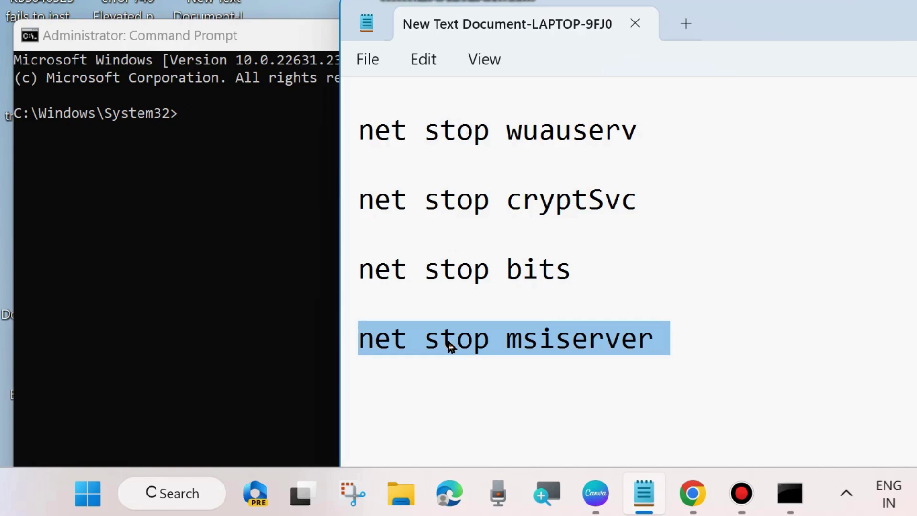
scroll(460, 270, down, 4)
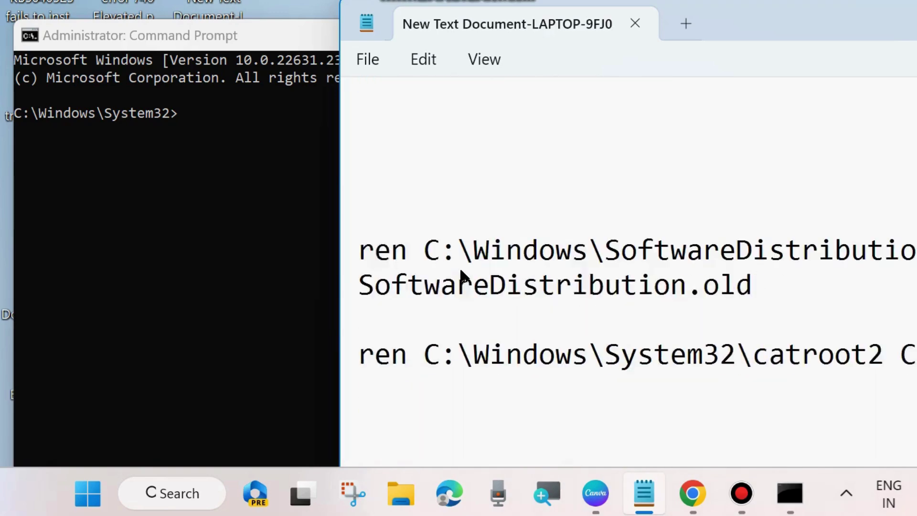
- Select the SoftwareDistribution and catroot2 ren lines, repositioning Notepad beside Command Prompt
drag(781, 29, 585, 15)
drag(151, 234, 158, 256)
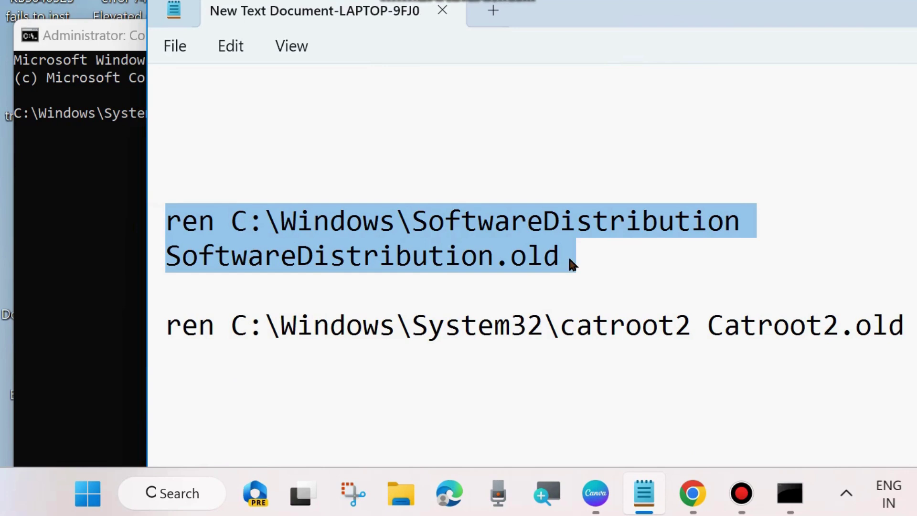
click(151, 327)
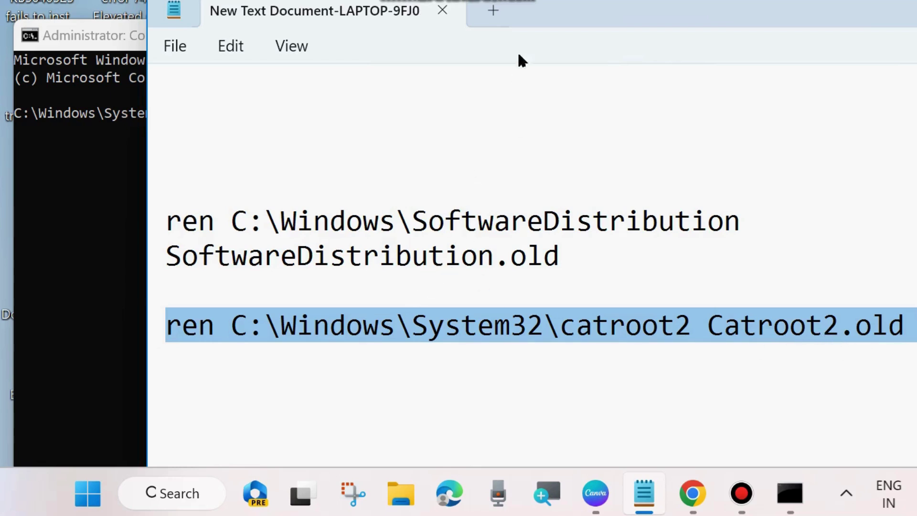
drag(521, 5, 653, 11)
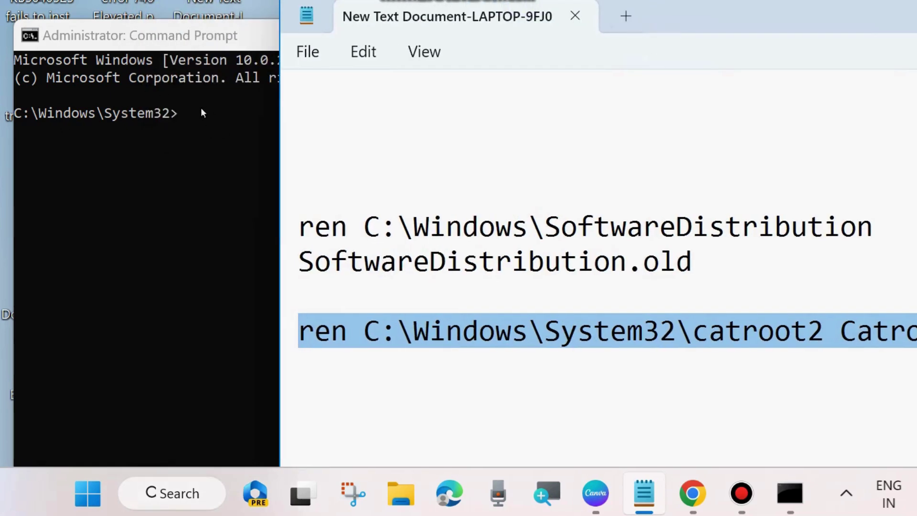
drag(673, 10, 656, 0)
scroll(378, 264, down, 5)
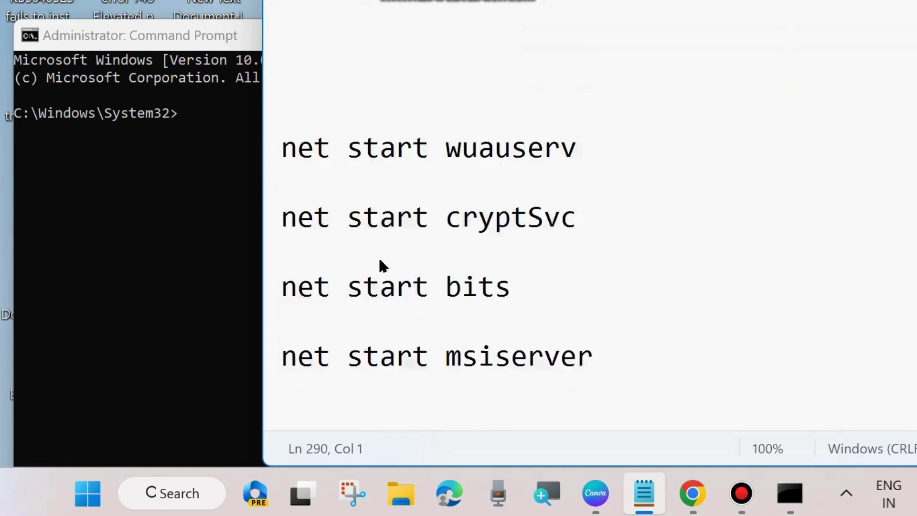
- Select the net start lines for wuauserv, cryptSvc, bits and msiserver, then minimize Command Prompt
click(270, 93)
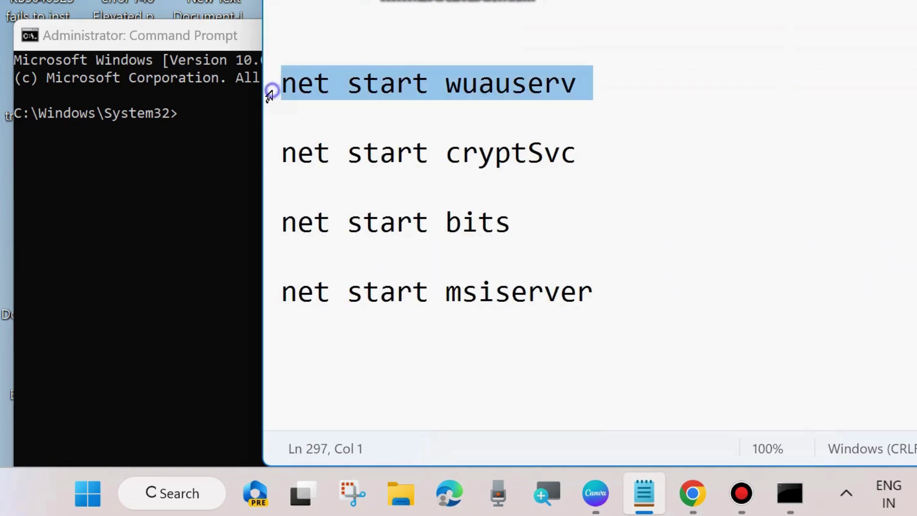
click(268, 152)
click(267, 229)
click(266, 289)
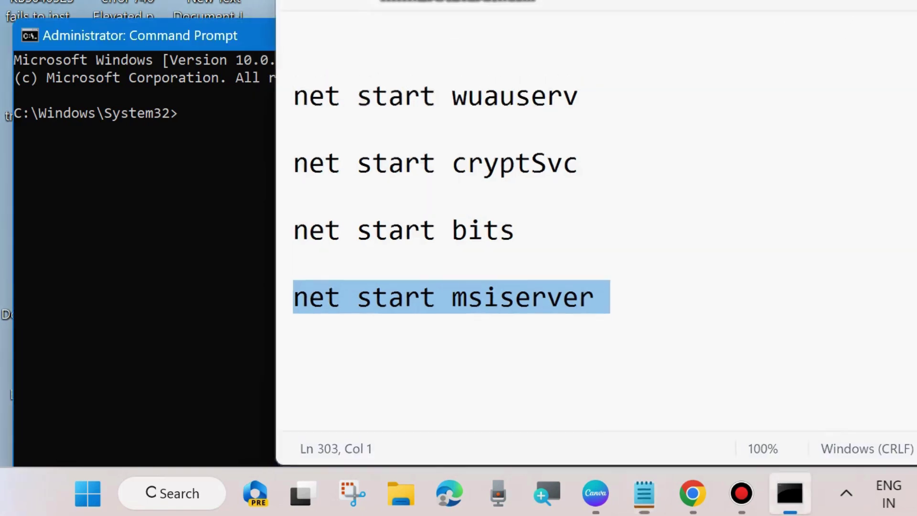
key(alt+Tab)
click(892, 34)
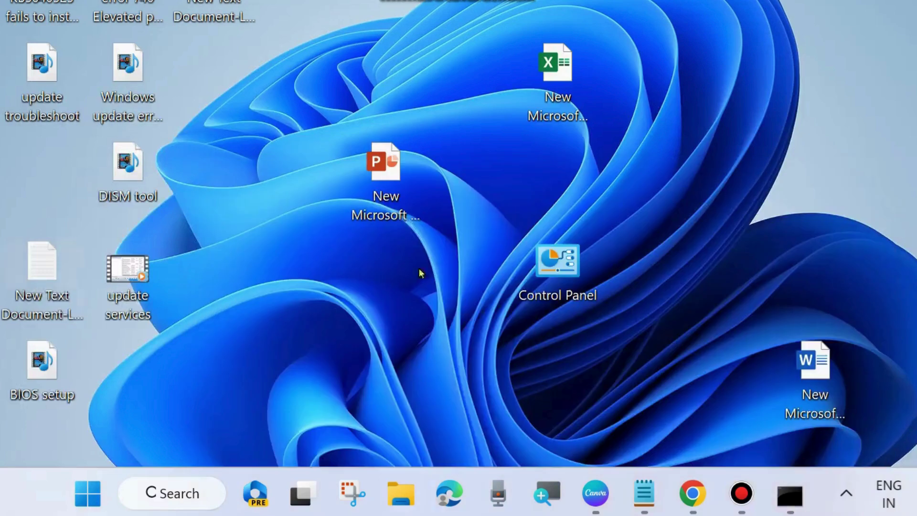
- Restart the computer from the Start button's quick-link power options
right_click(85, 491)
mouse_move(81, 433)
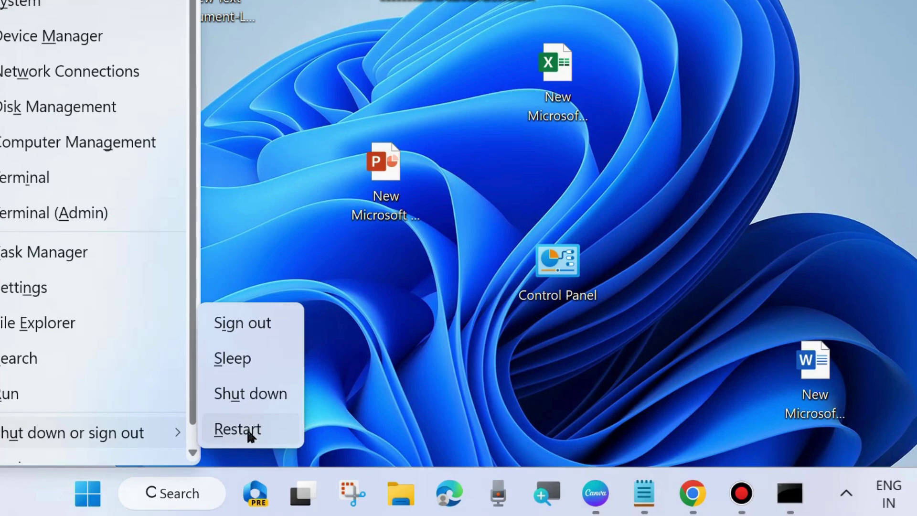
click(625, 187)
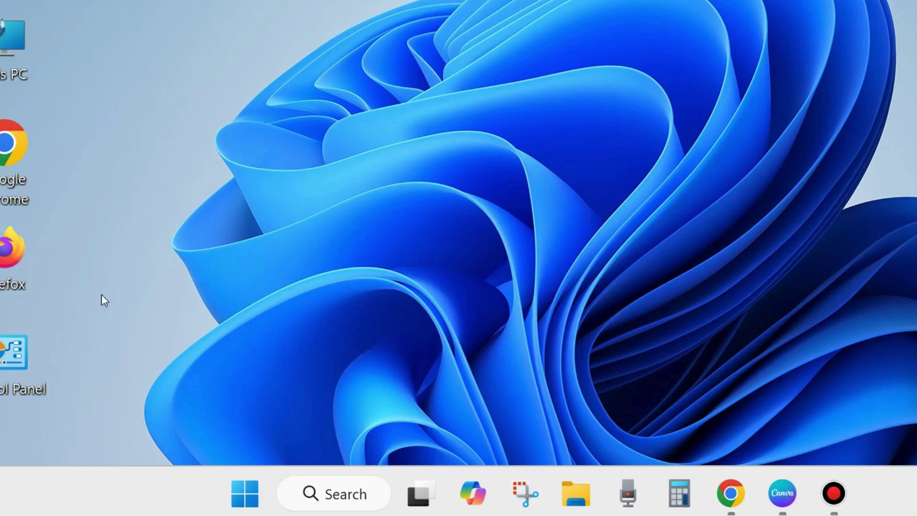
- Launch Google Chrome and enlarge its window toward the upper left
double_click(8, 154)
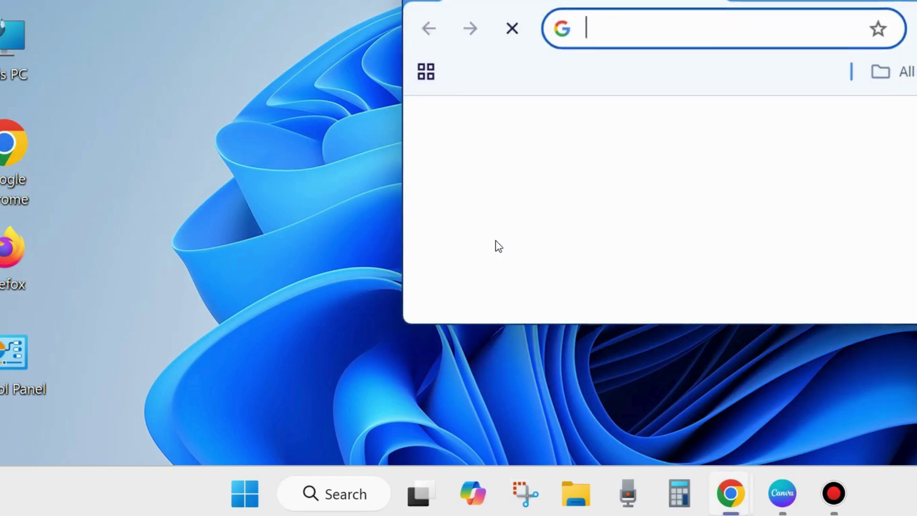
drag(789, 9, 434, 86)
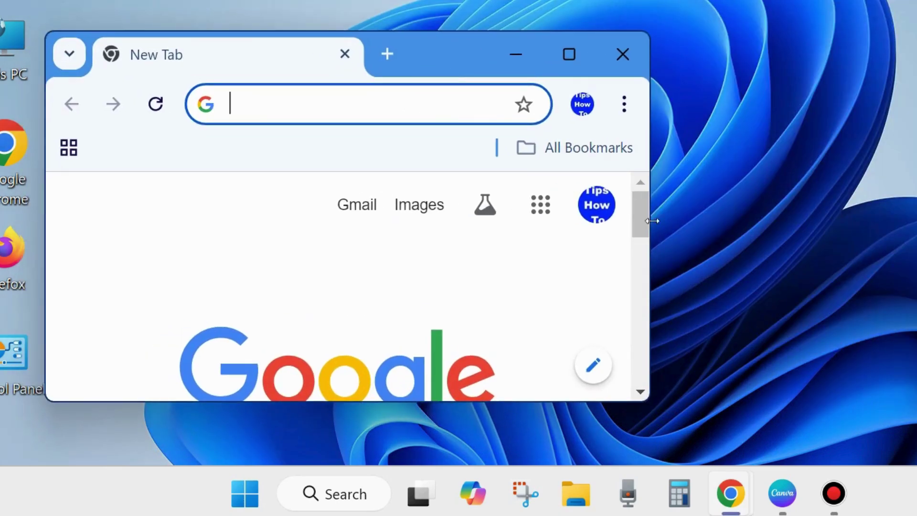
drag(647, 254, 897, 282)
drag(632, 402, 638, 446)
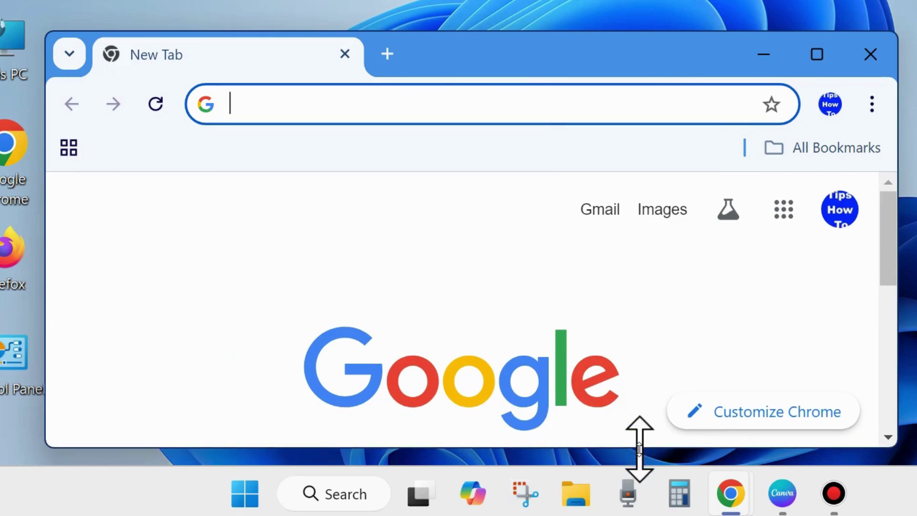
- Search Google for 'microsoft update catalog' and open the Microsoft Update Catalog site
click(314, 90)
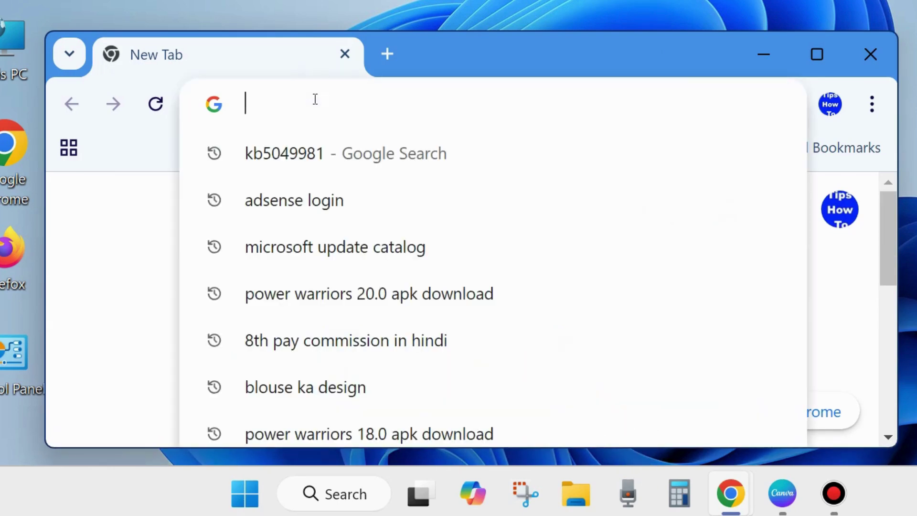
text(microsof)
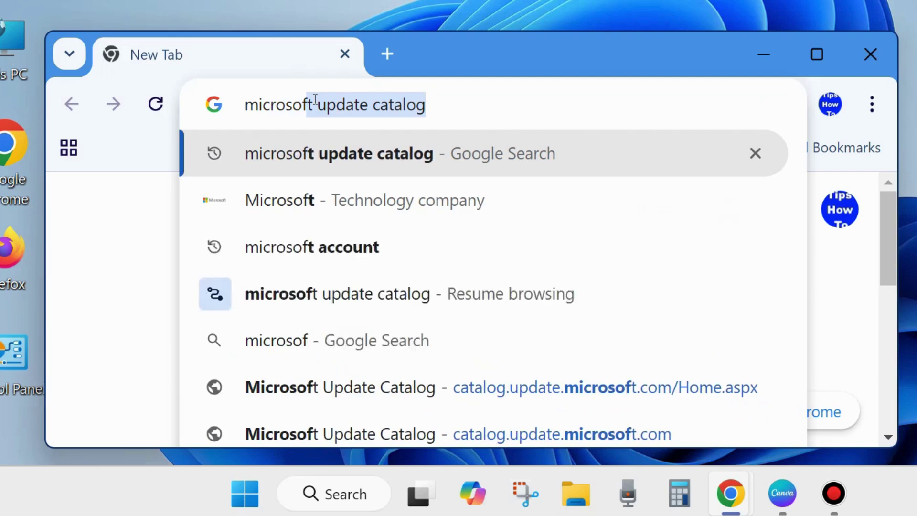
text(t)
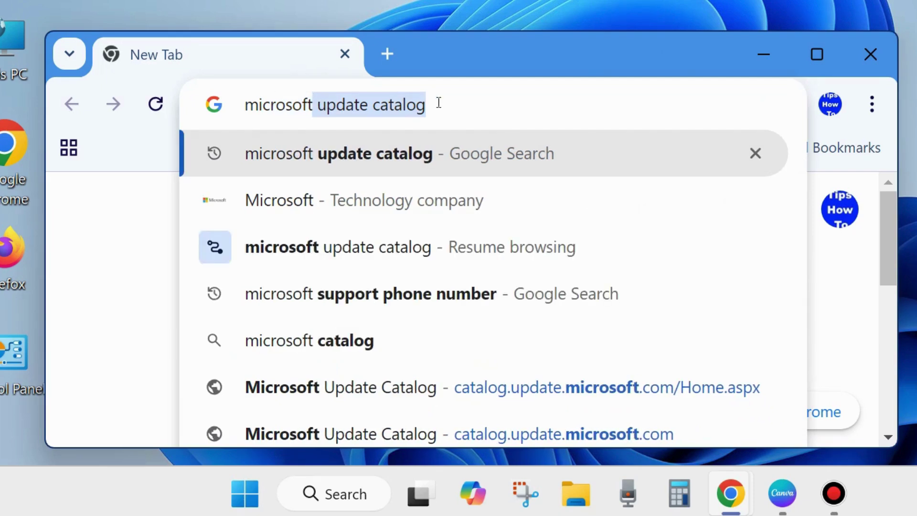
key(Right)
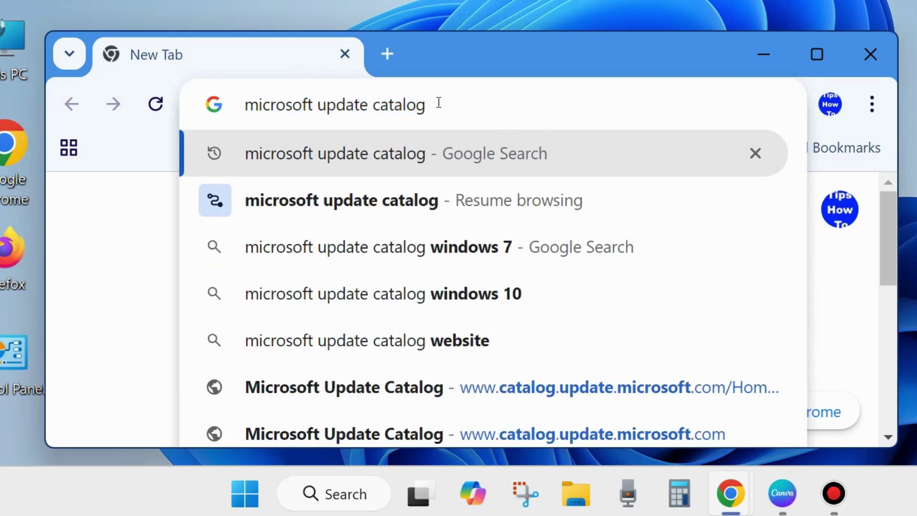
key(Return)
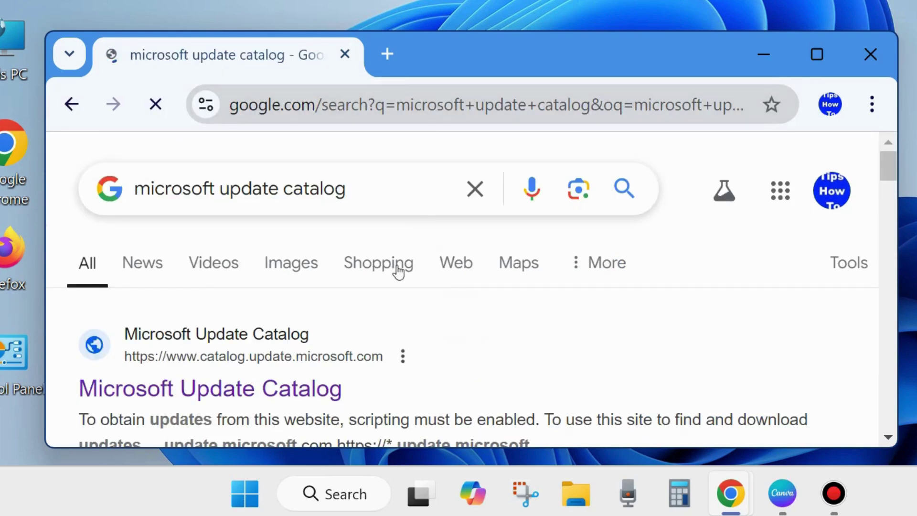
scroll(329, 317, down, 2)
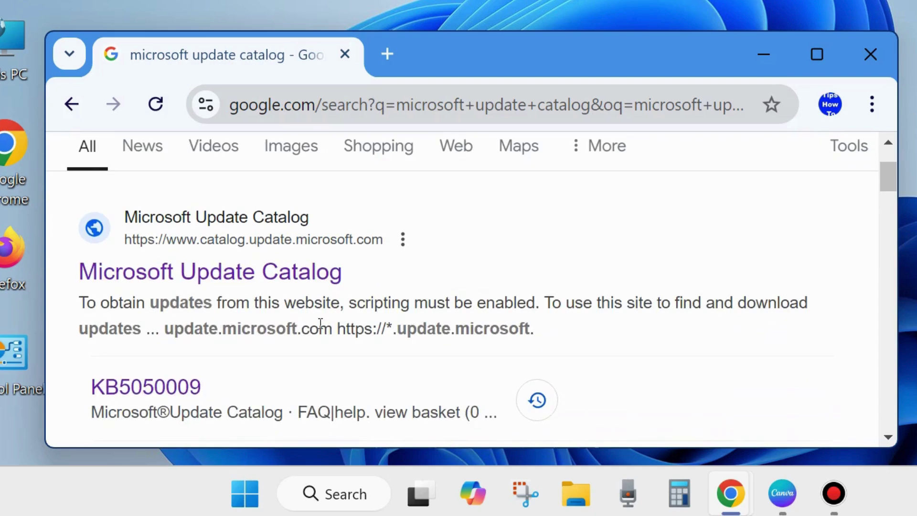
click(206, 283)
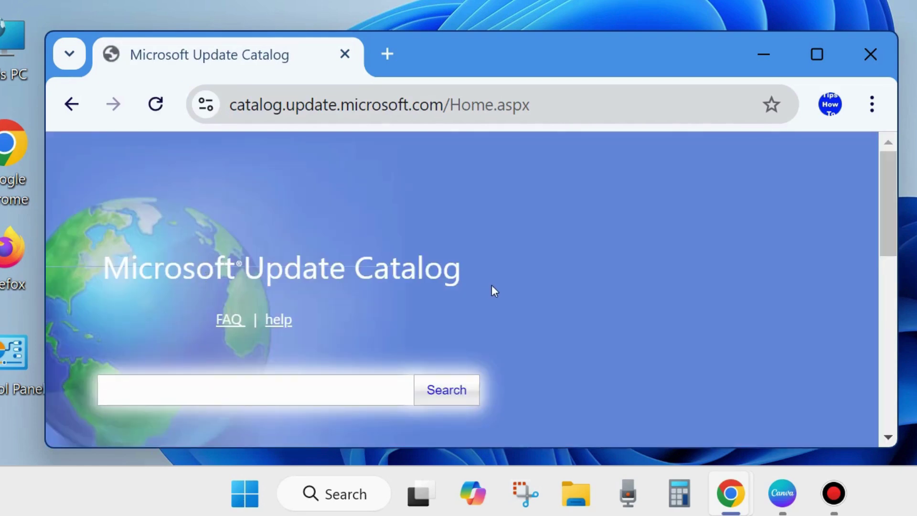
- Search the Microsoft Update Catalog for KB5049981
scroll(494, 291, down, 2)
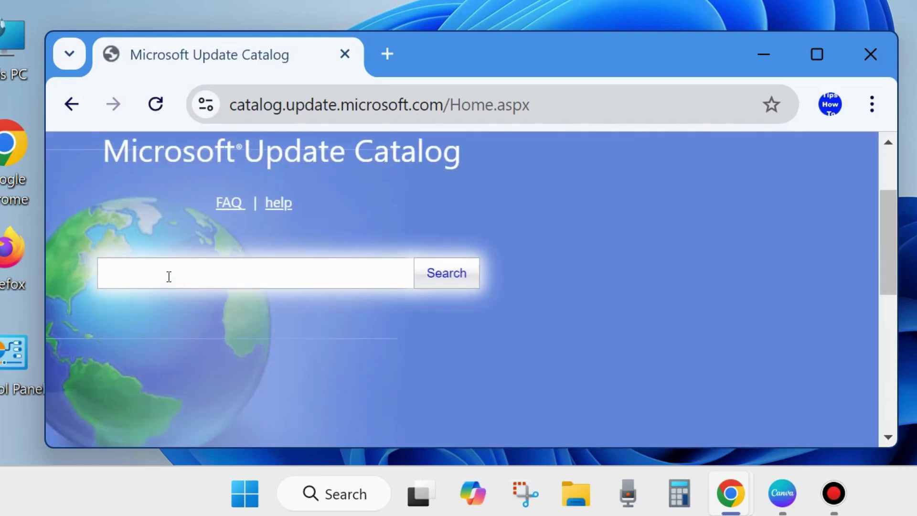
text(KB5049981)
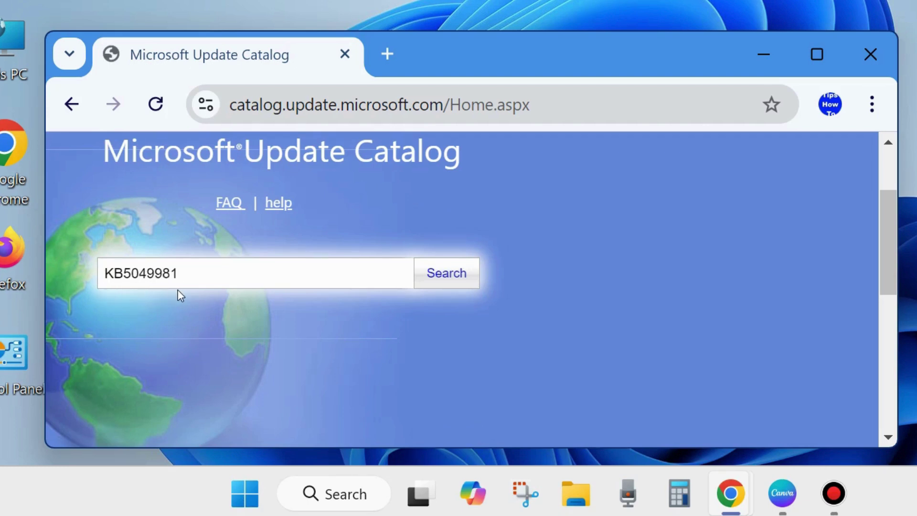
click(451, 278)
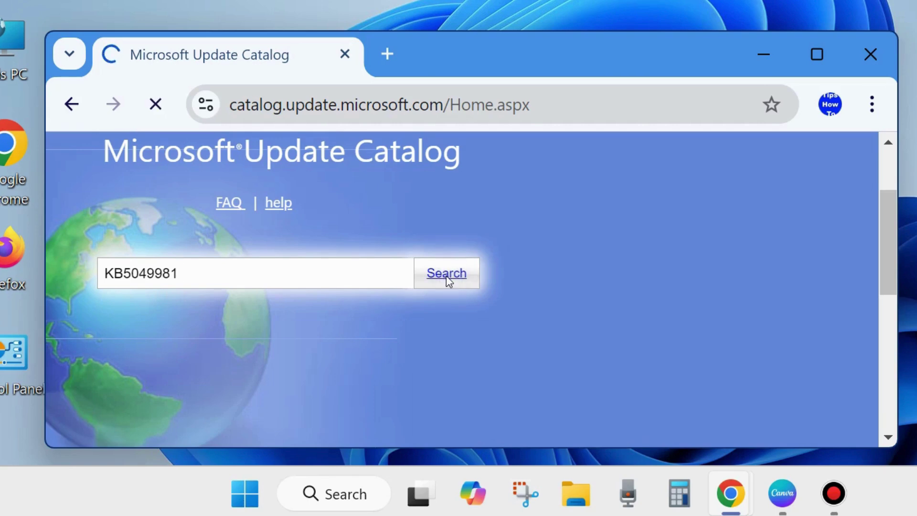
- Review the 12 KB5049981 update packages, then close Chrome
scroll(447, 281, down, 5)
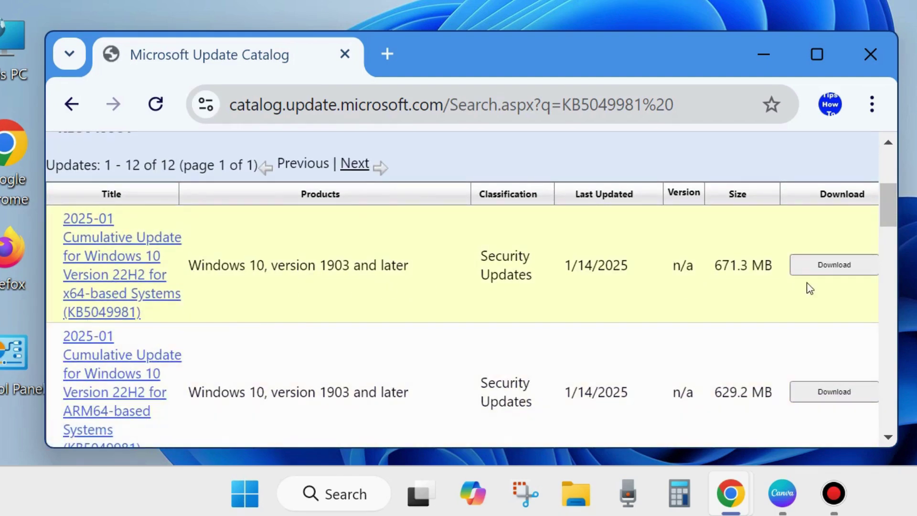
scroll(524, 311, down, 5)
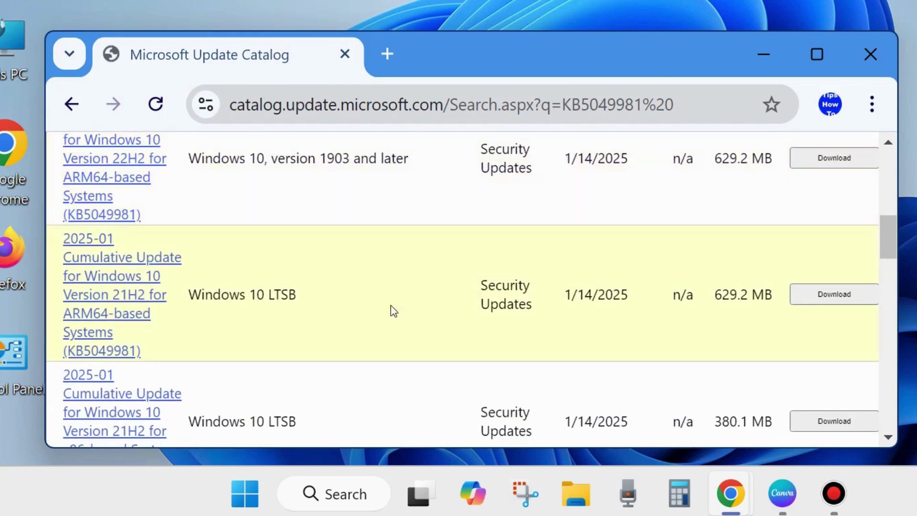
scroll(356, 322, down, 5)
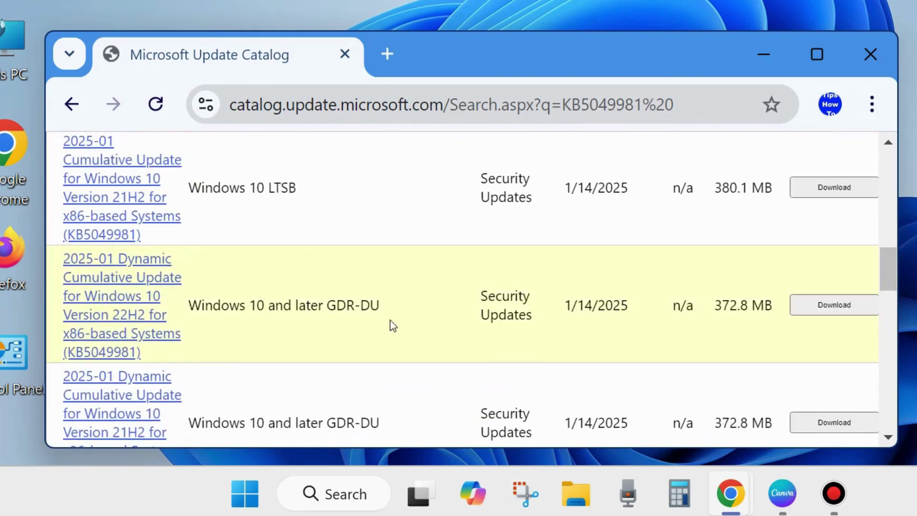
scroll(393, 326, down, 5)
scroll(417, 326, down, 5)
scroll(416, 326, down, 10)
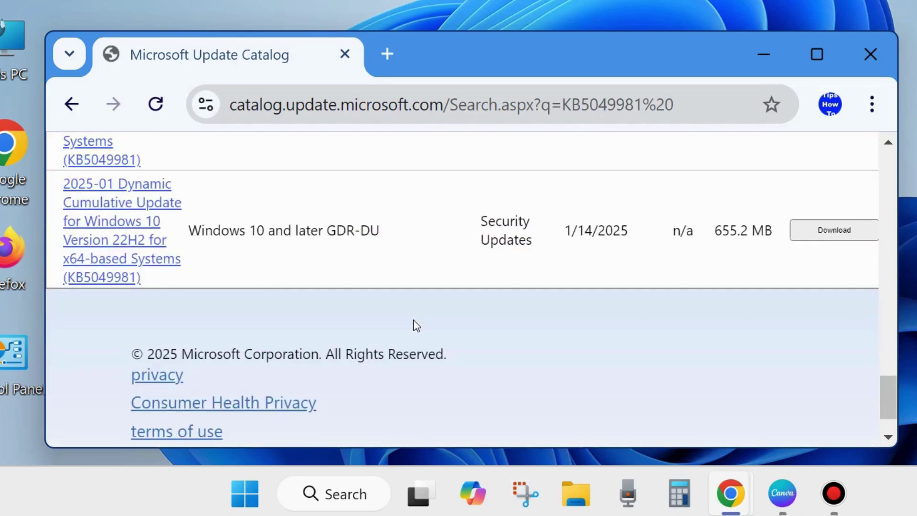
scroll(417, 326, up, 15)
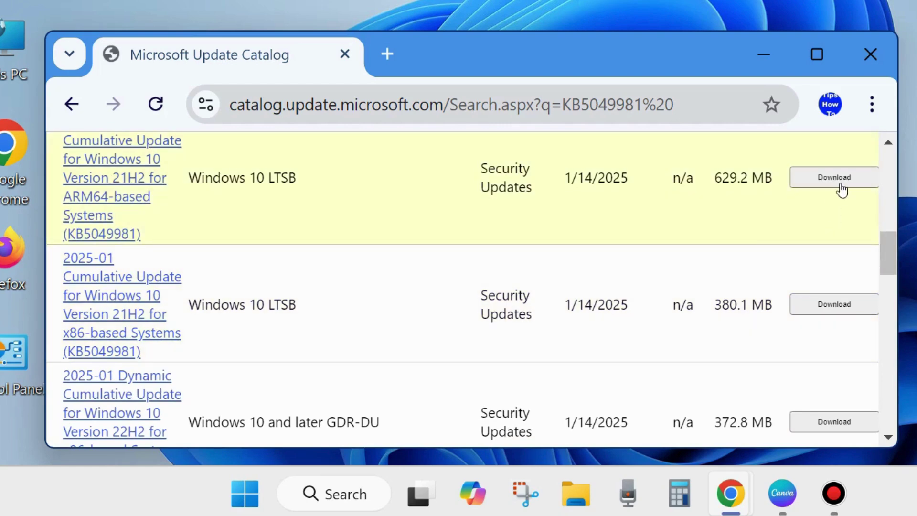
scroll(836, 310, down, 2)
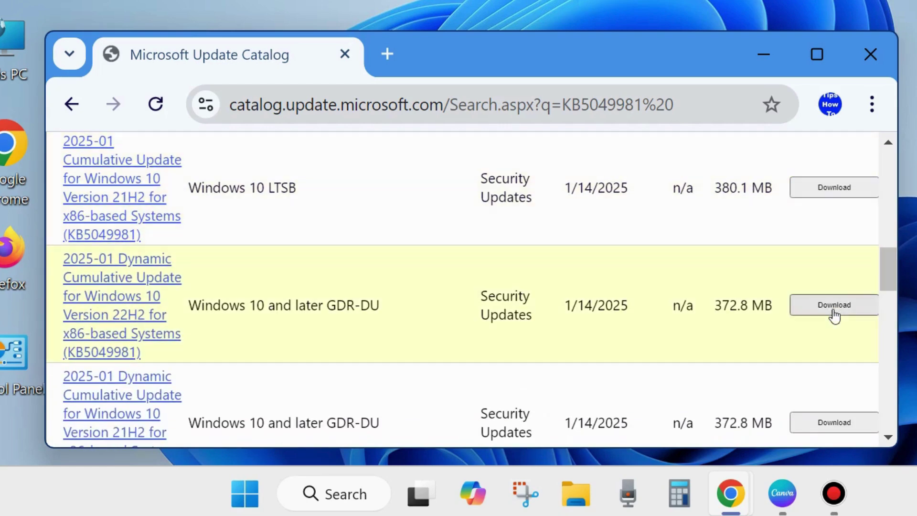
scroll(827, 330, down, 4)
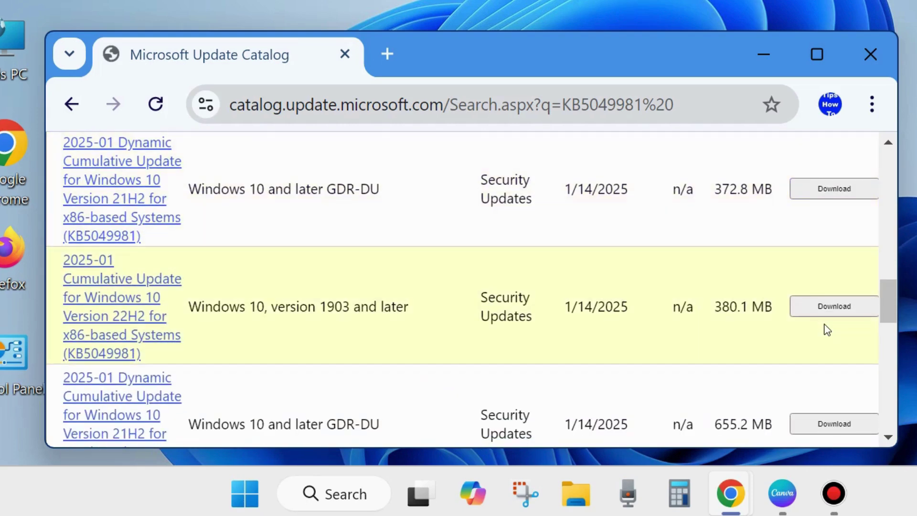
scroll(829, 330, down, 6)
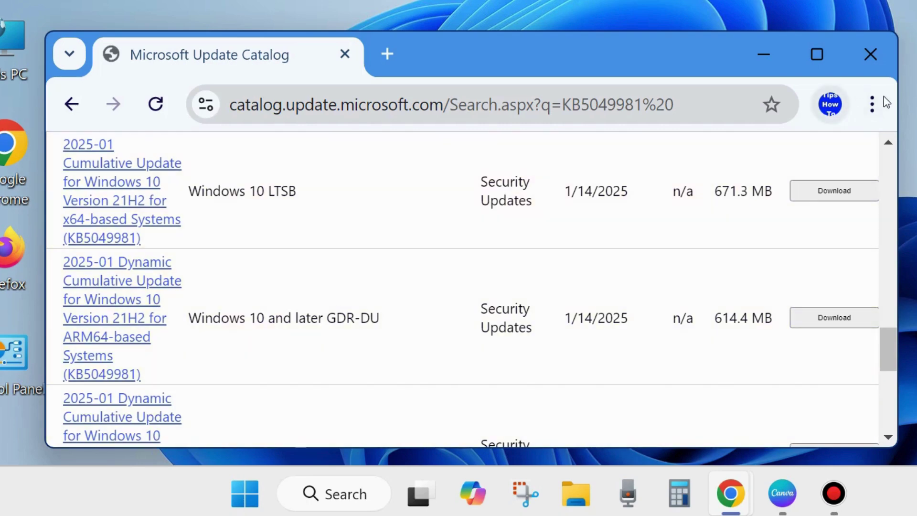
click(870, 57)
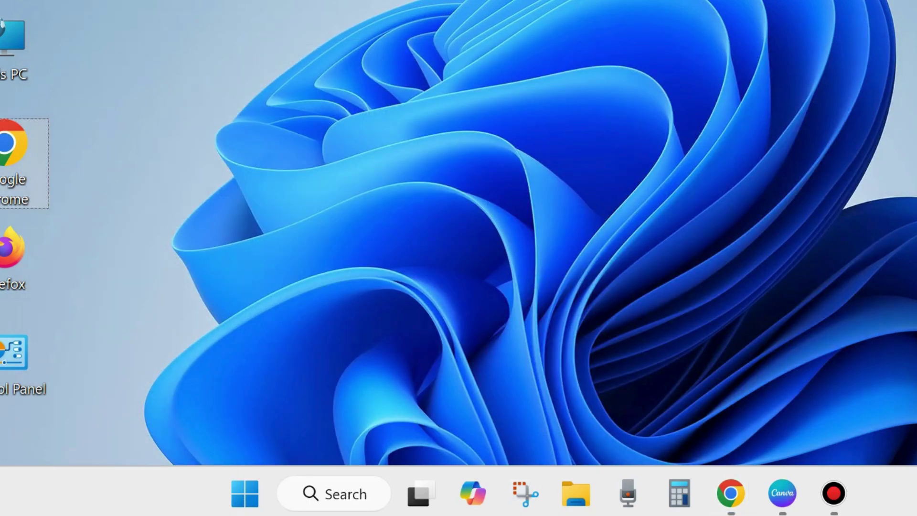